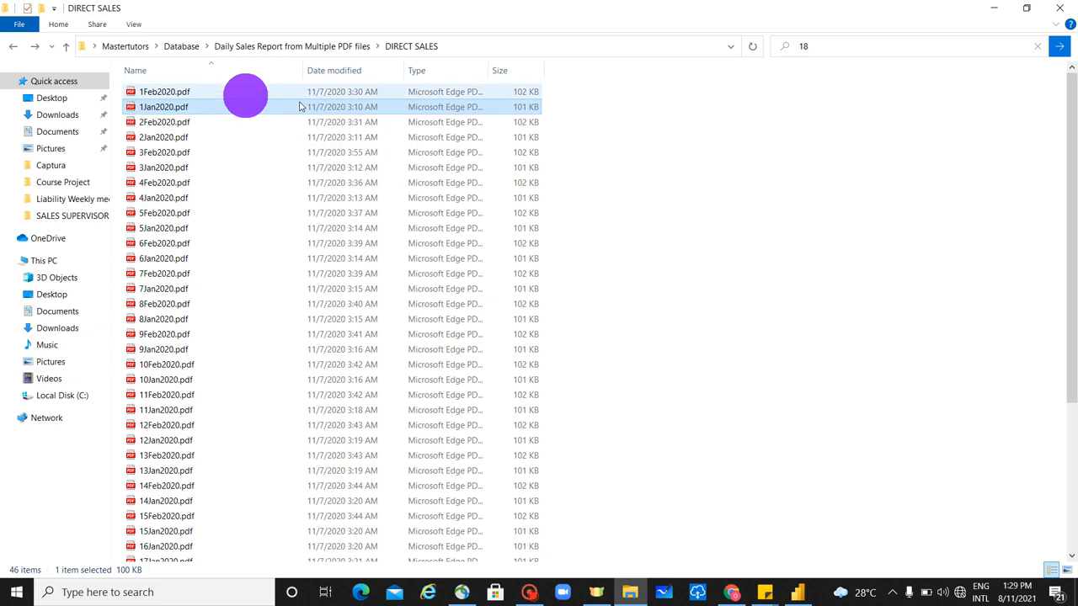
# - Open 1Jan2020.pdf from the DIRECT SALES folder to examine its report table, and close it again
pyautogui.doubleClick(192, 109)
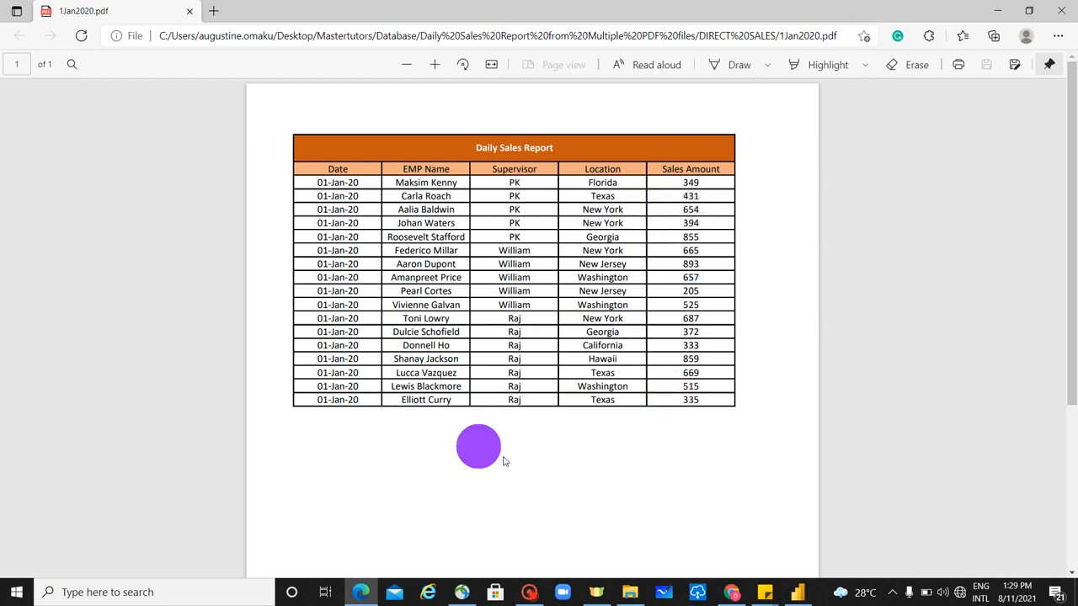
pyautogui.click(1063, 17)
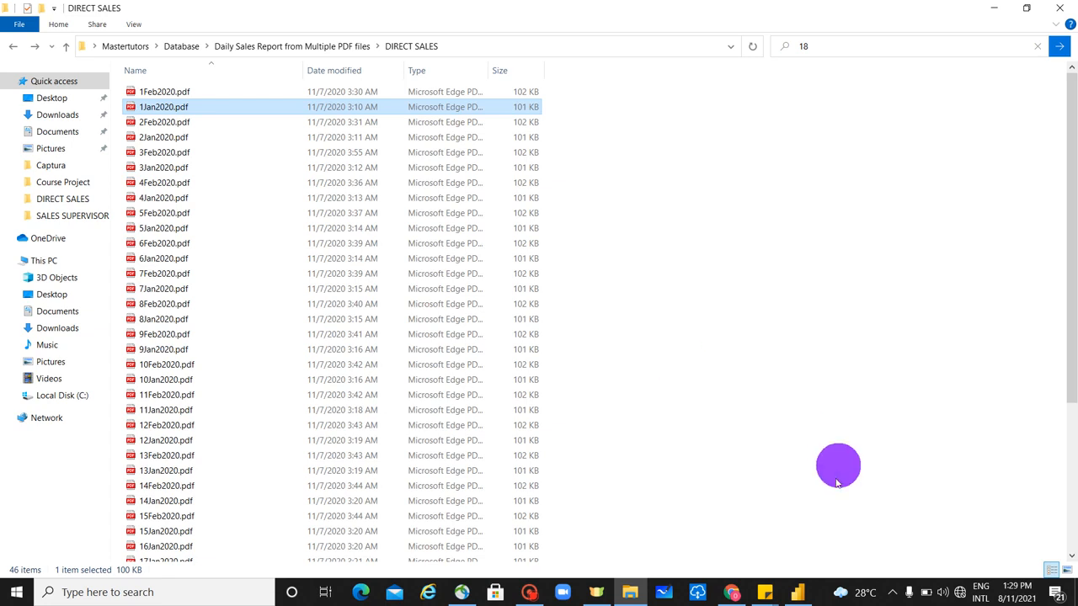
# - Switch to Power BI Desktop and start a new data connection of the Folder type
pyautogui.click(798, 595)
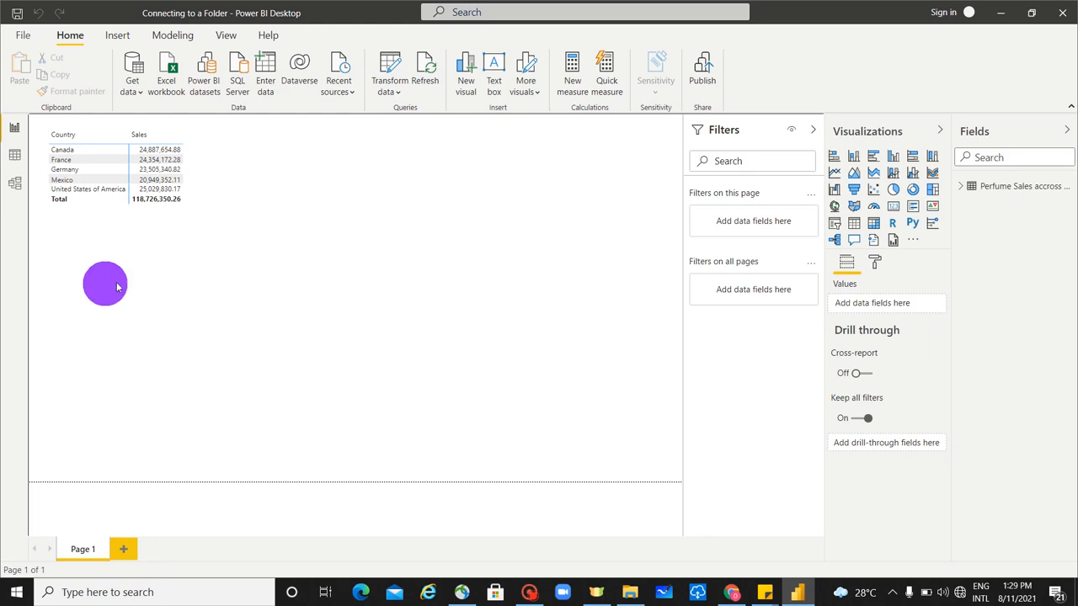
pyautogui.click(133, 88)
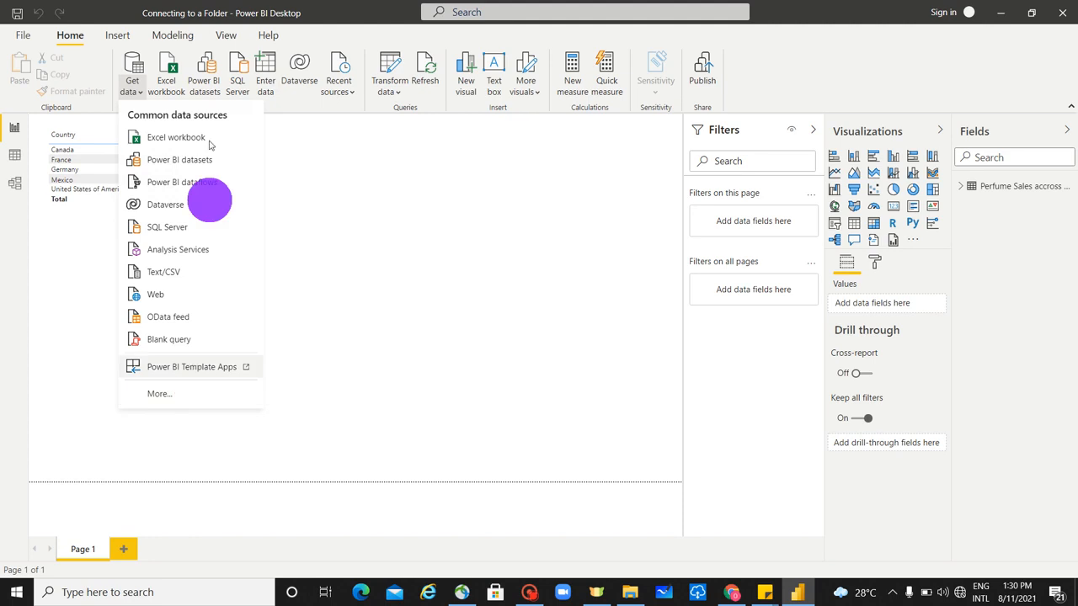
pyautogui.click(199, 400)
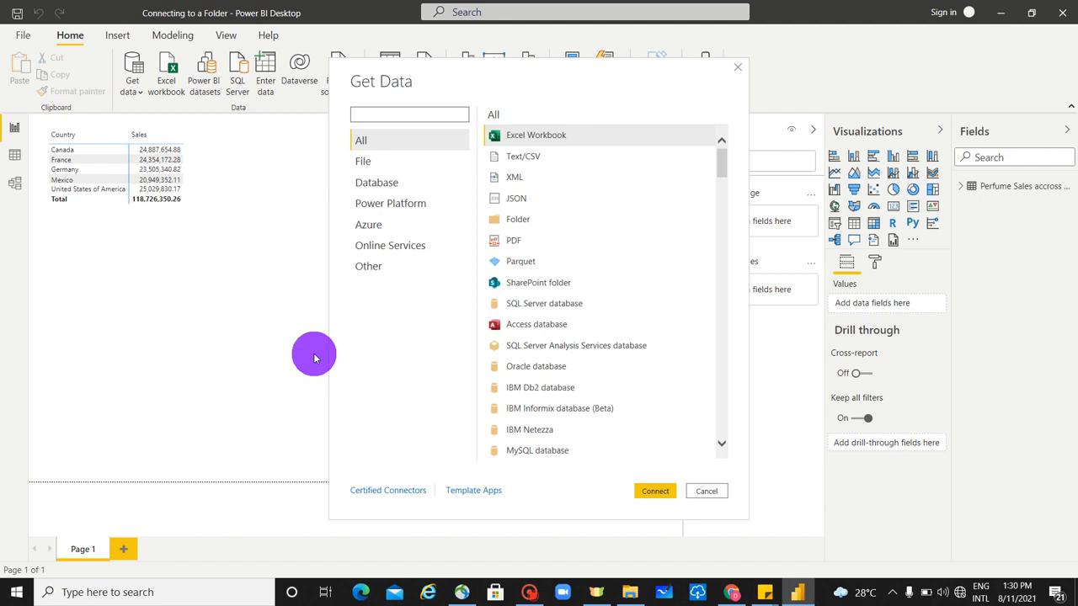
pyautogui.click(560, 221)
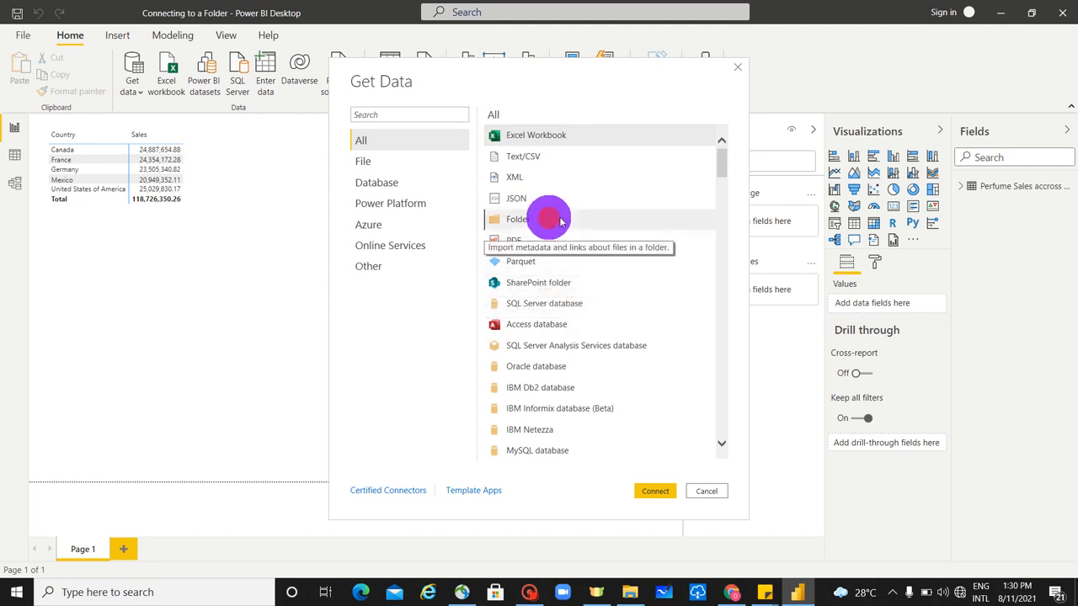
pyautogui.click(666, 495)
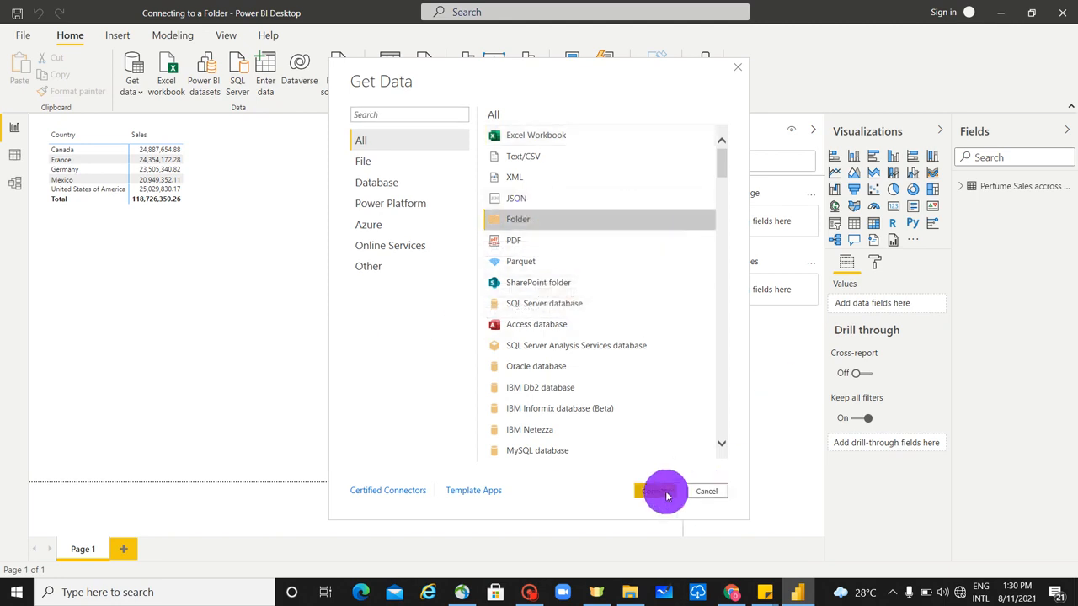
pyautogui.click(654, 492)
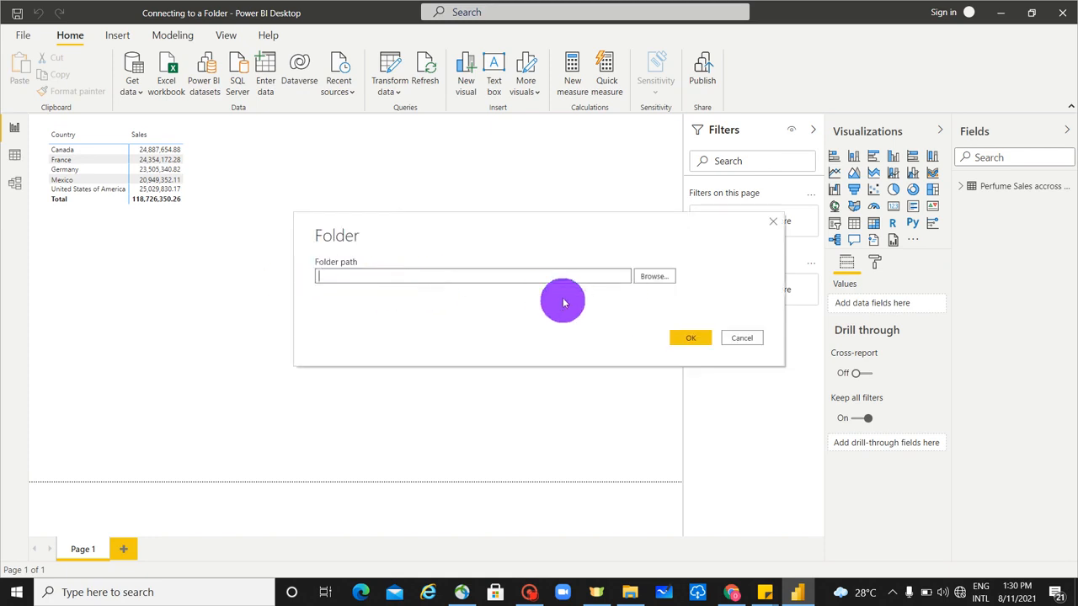
# - Choose Mastertutors > Database > Daily Sales Report from Multiple PDF files > DIRECT SALES as the folder path and confirm the connection
pyautogui.click(662, 281)
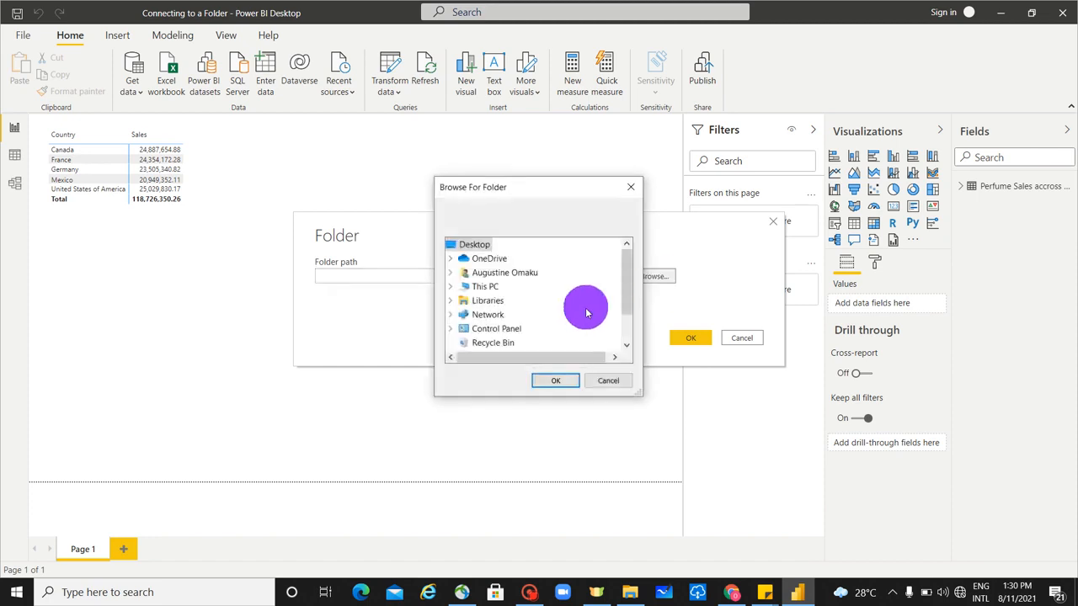
pyautogui.scroll(-1, 587, 314)
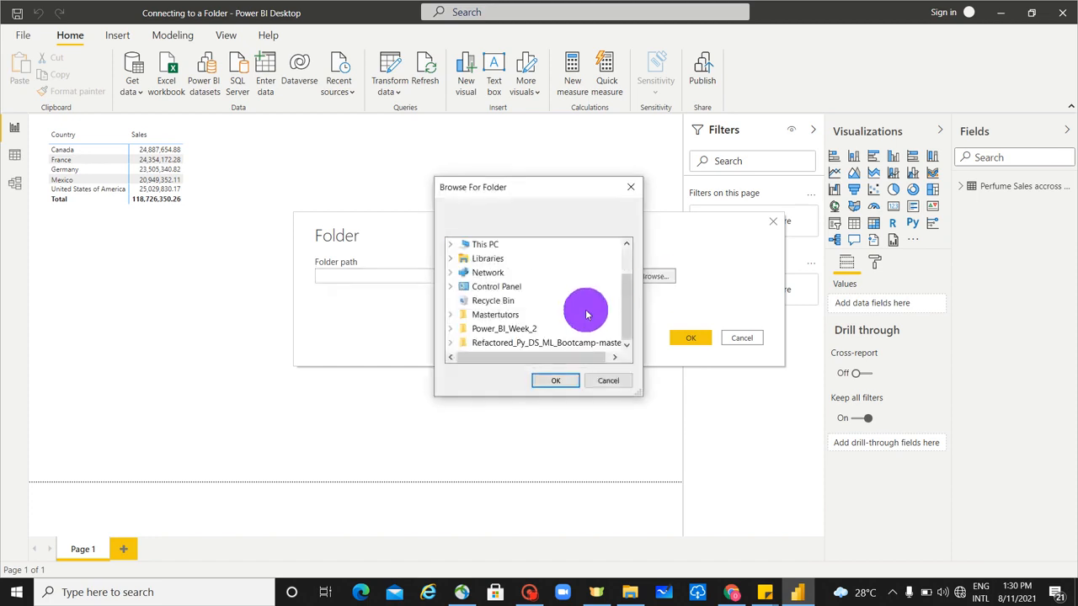
pyautogui.click(451, 314)
pyautogui.click(627, 291)
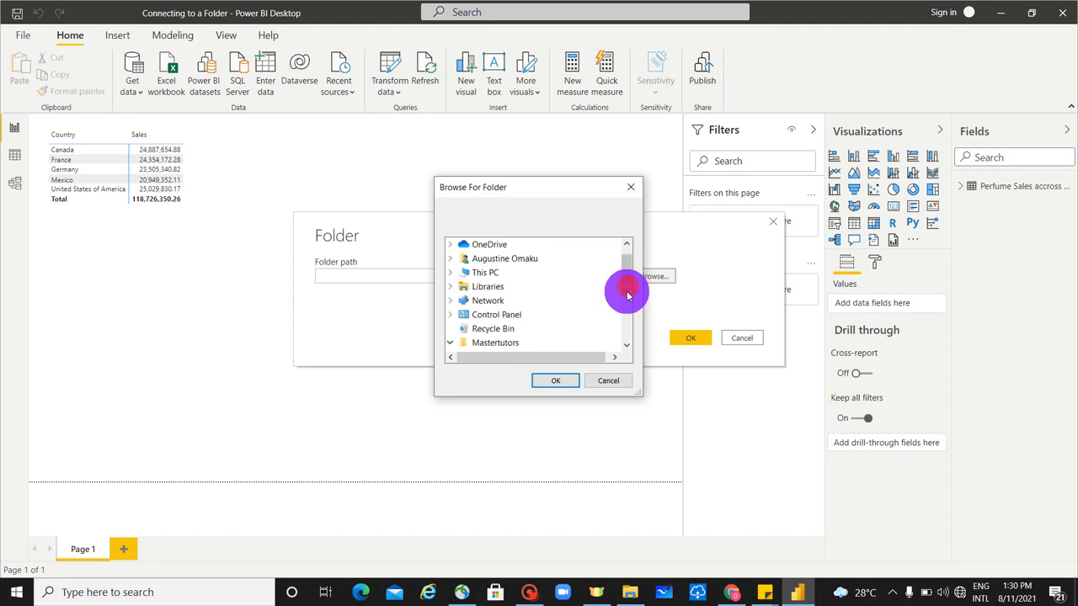
pyautogui.moveTo(629, 282); pyautogui.dragTo(628, 326)
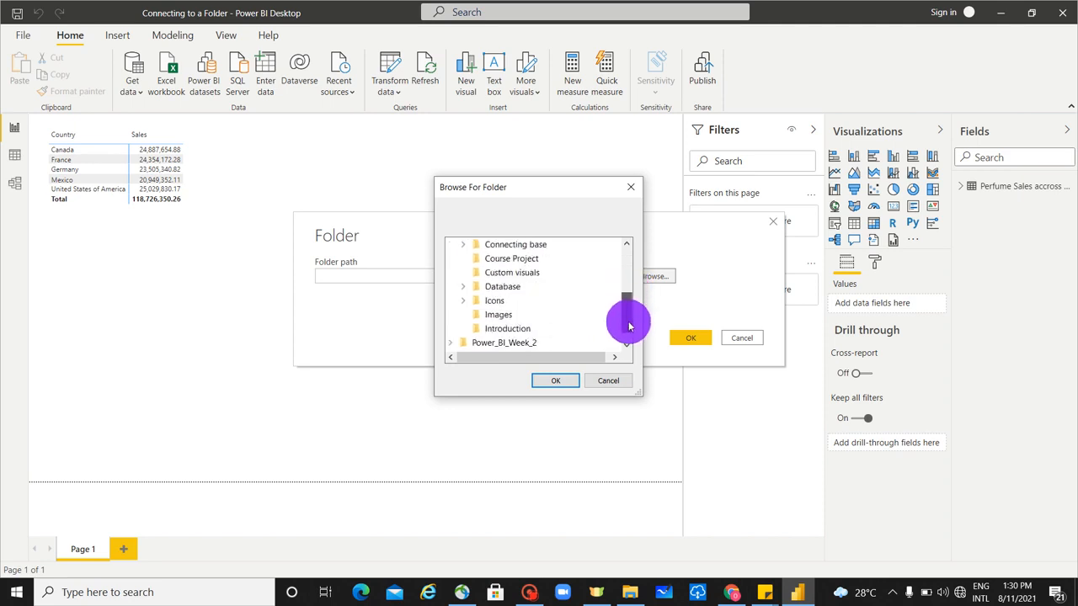
pyautogui.doubleClick(493, 286)
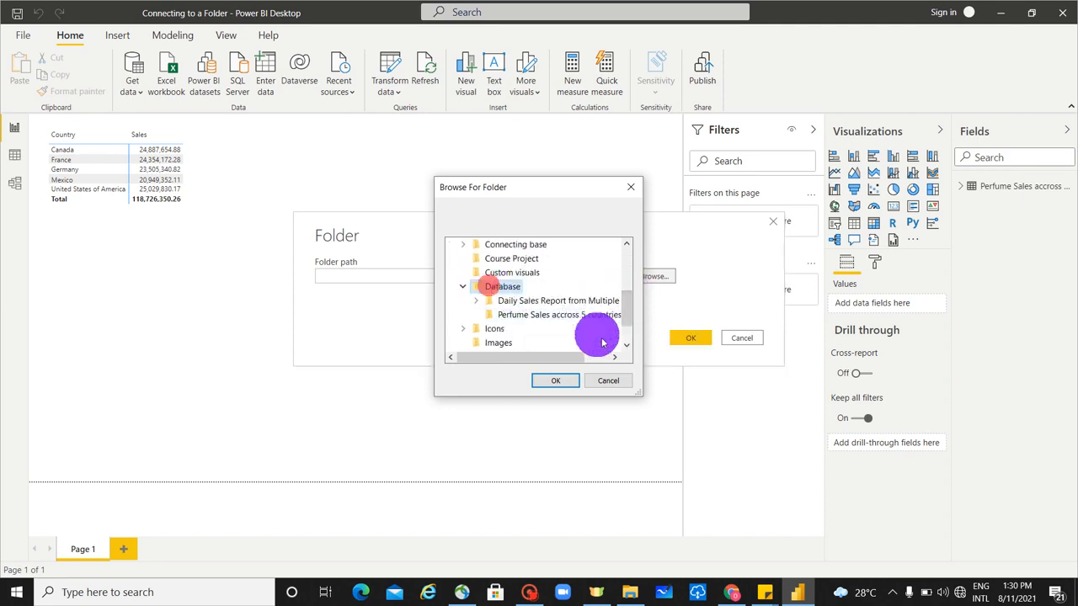
pyautogui.doubleClick(584, 300)
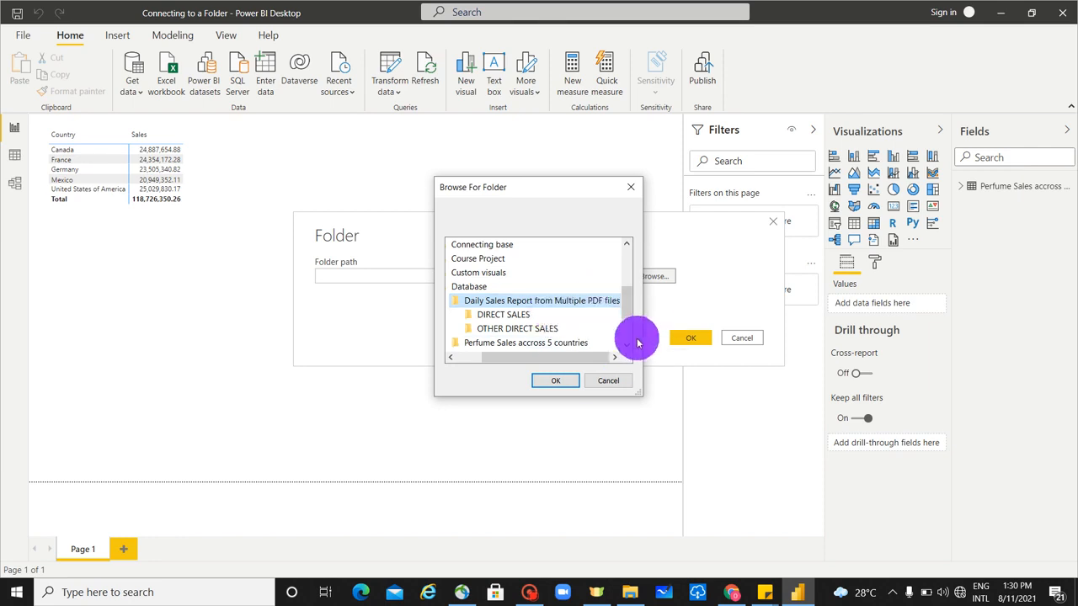
pyautogui.click(504, 315)
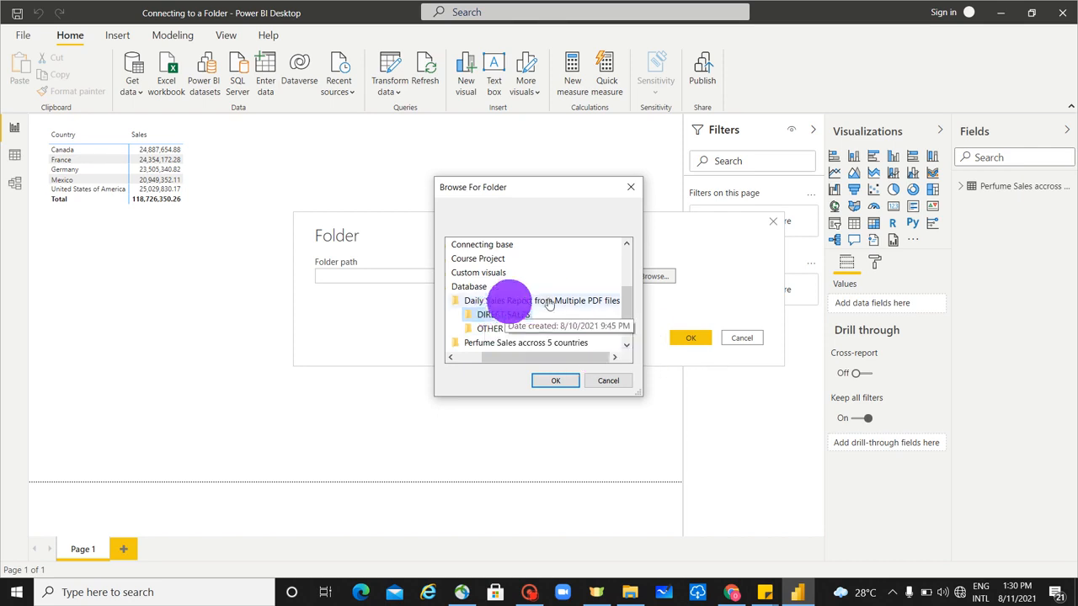
pyautogui.click(562, 380)
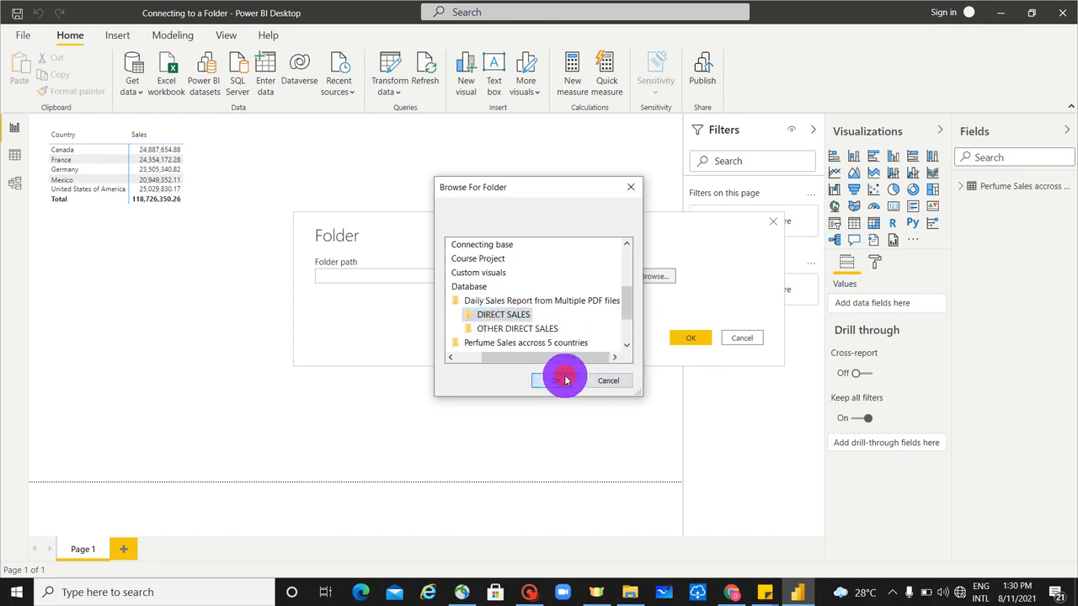
pyautogui.click(694, 338)
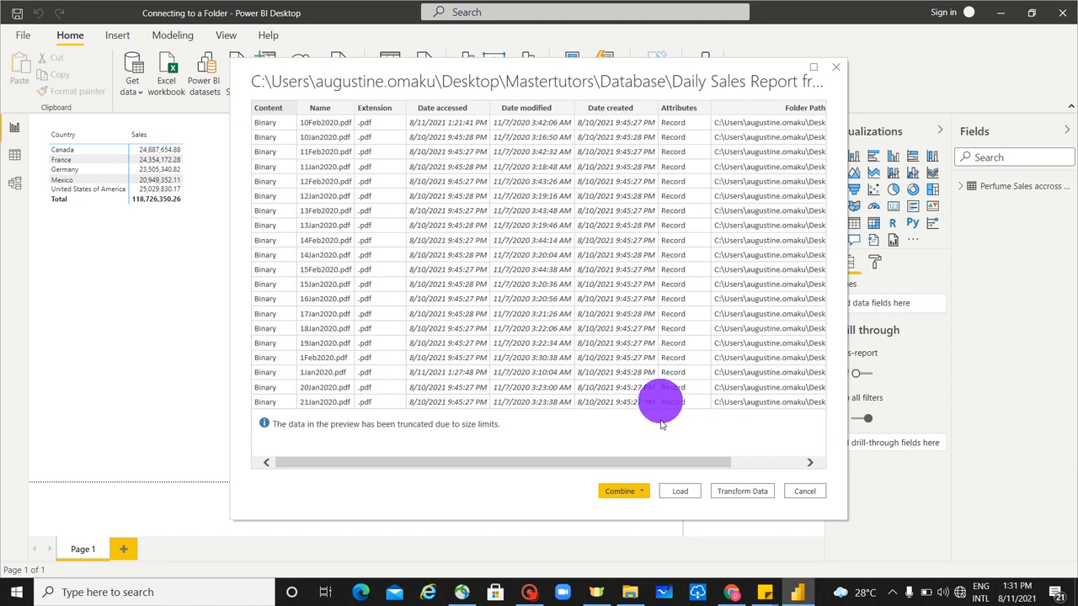
# - Send the folder's file list to the Power Query Editor for transformation without combining the files
pyautogui.click(640, 493)
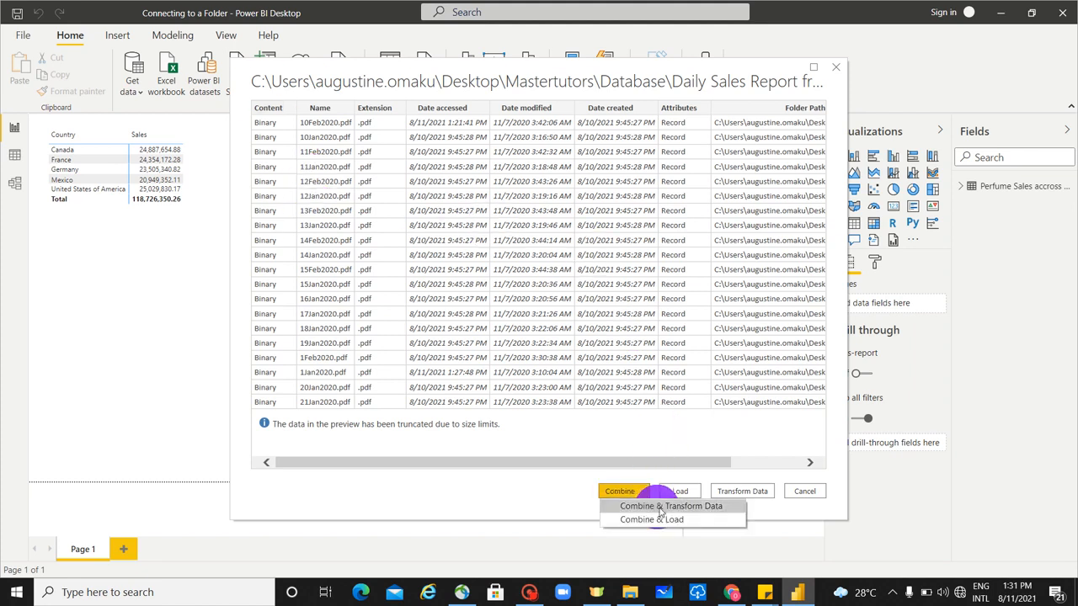
pyautogui.click(653, 462)
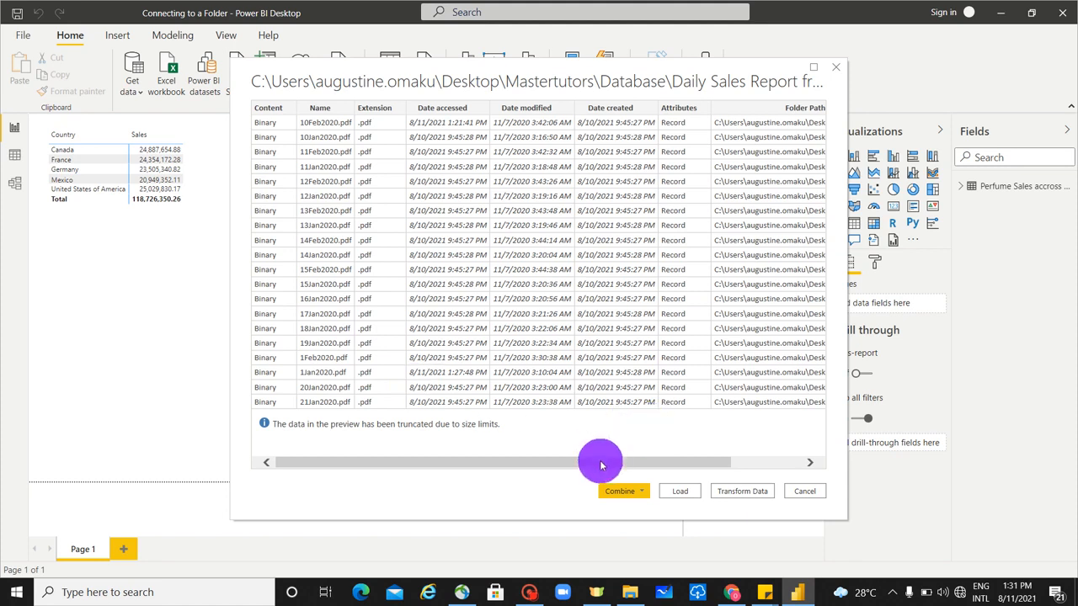
pyautogui.moveTo(601, 465); pyautogui.dragTo(362, 452)
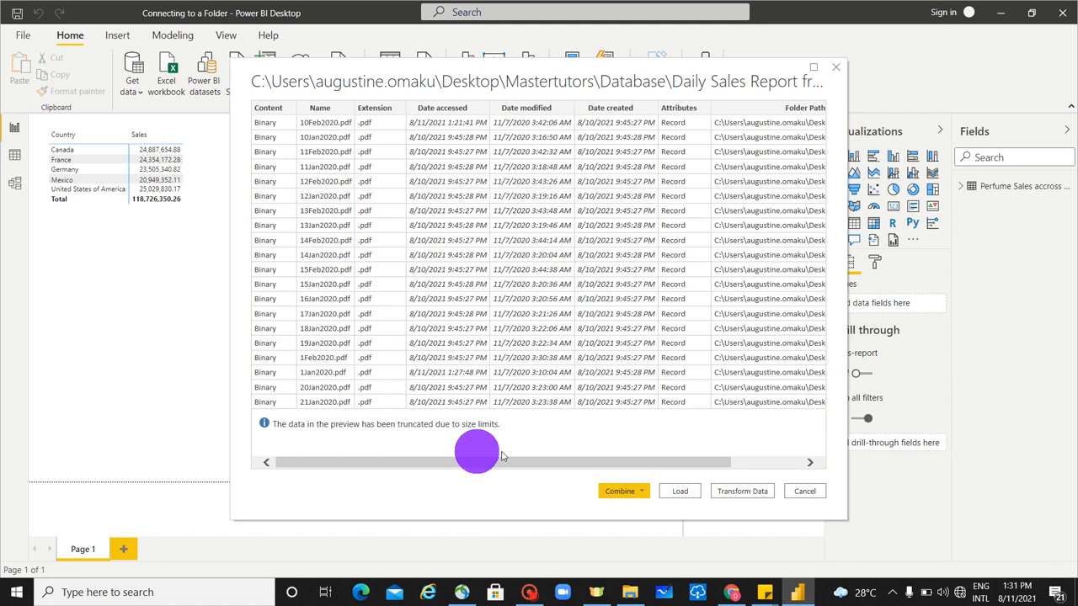
pyautogui.click(749, 493)
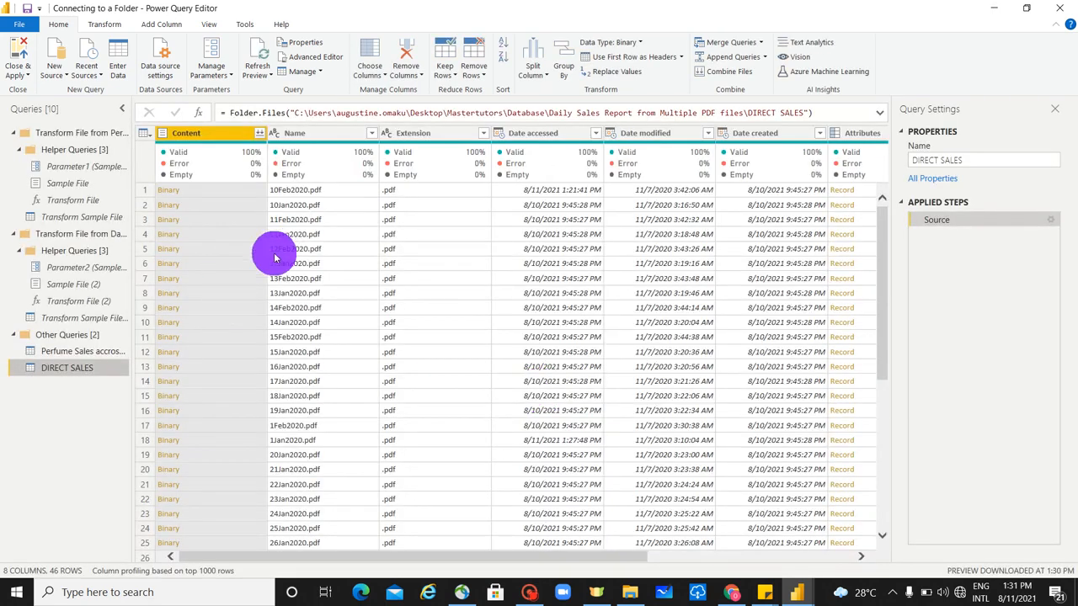
# - Combine the binary files of the Content column, extracting Table001 (Page 1) with the first file as sample
pyautogui.scroll(-7, 320, 333)
pyautogui.scroll(7, 318, 333)
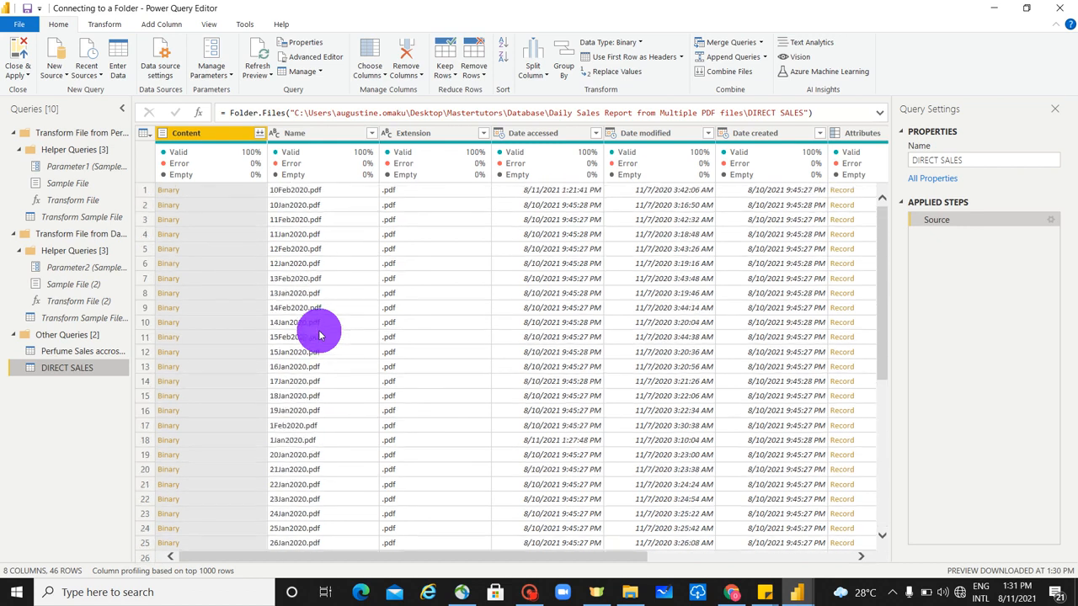
pyautogui.click(263, 135)
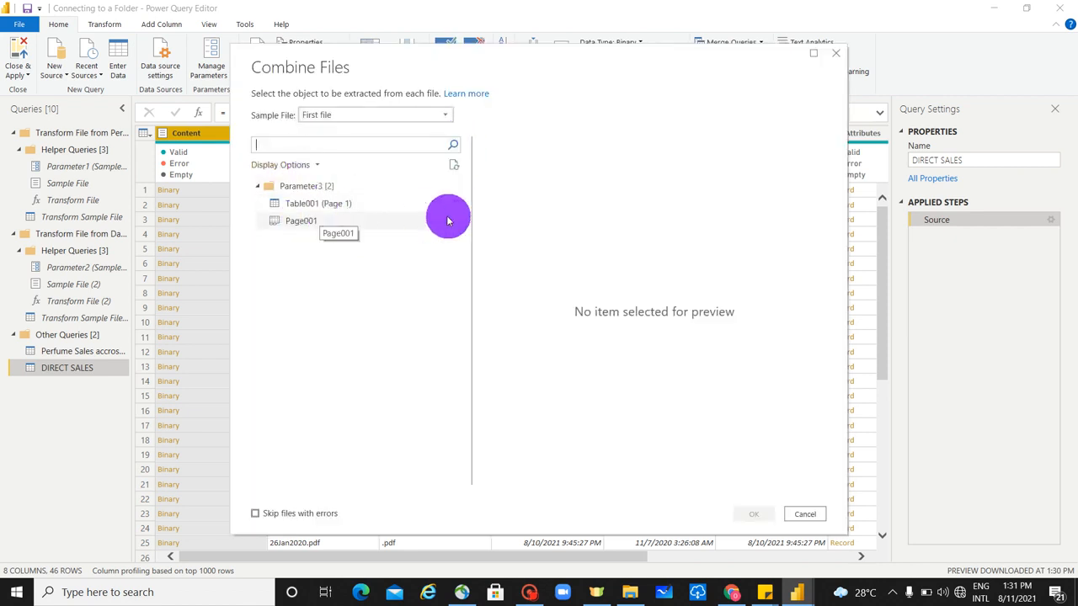
pyautogui.click(337, 205)
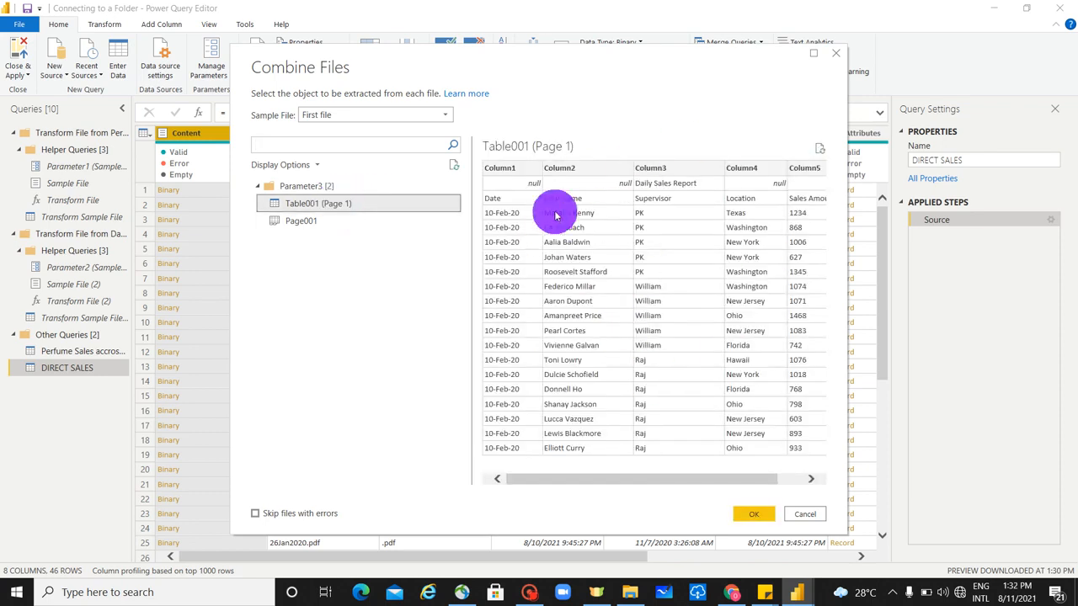
pyautogui.click(756, 516)
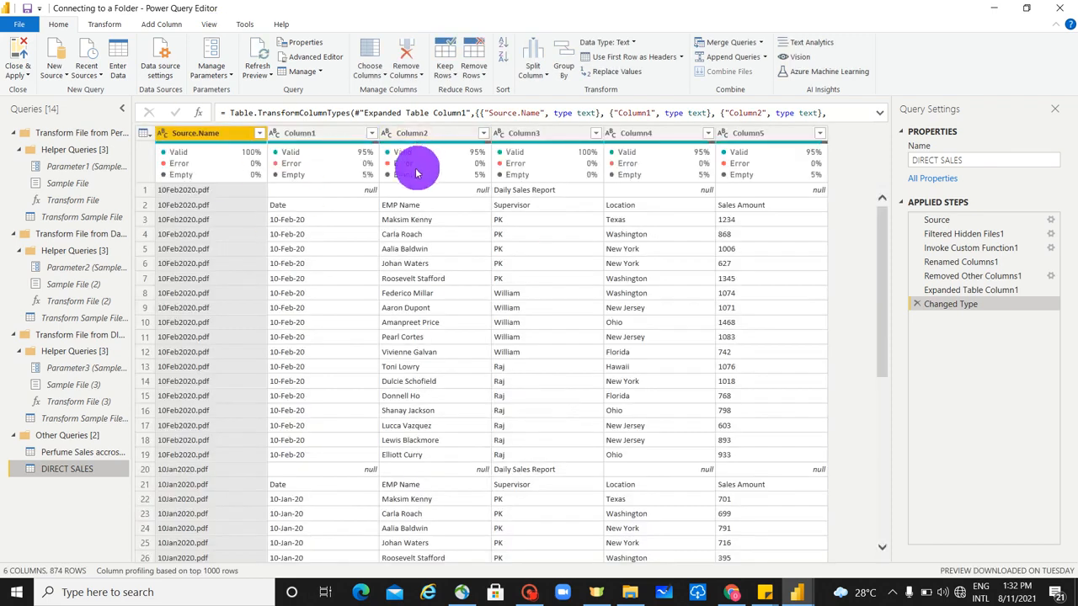
# - Examine the filter value lists of Column1 and Source.Name without applying a filter
pyautogui.moveTo(384, 157)
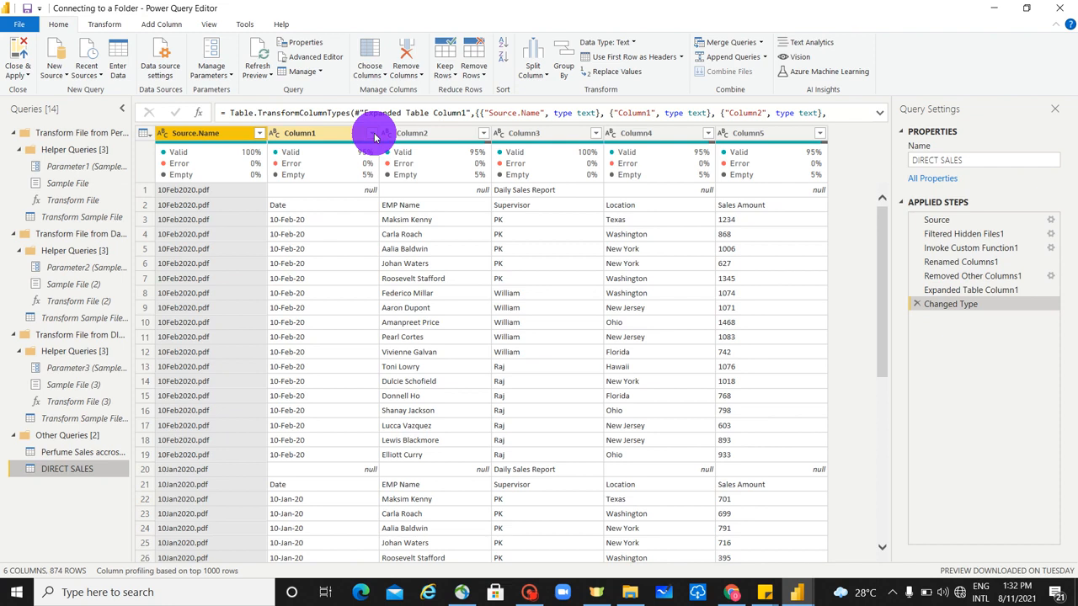
pyautogui.click(374, 134)
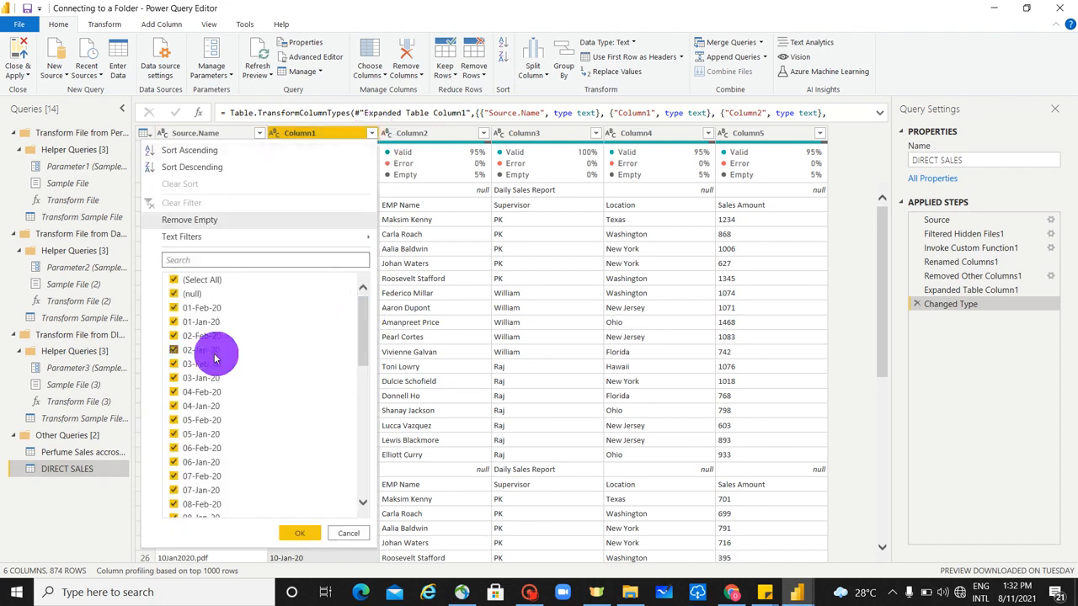
pyautogui.scroll(-10, 236, 387)
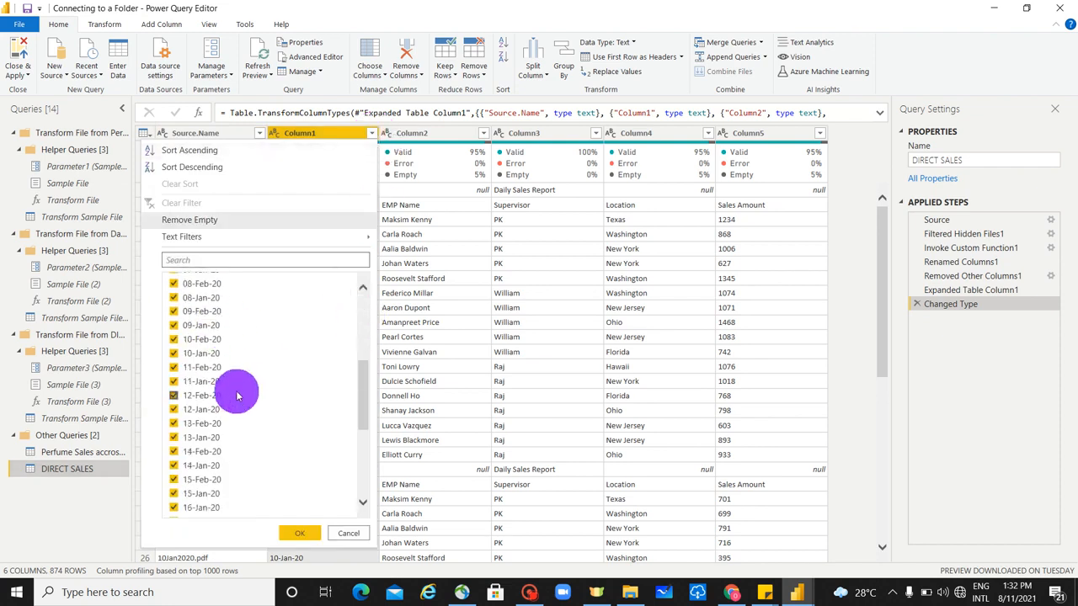
pyautogui.scroll(10, 240, 392)
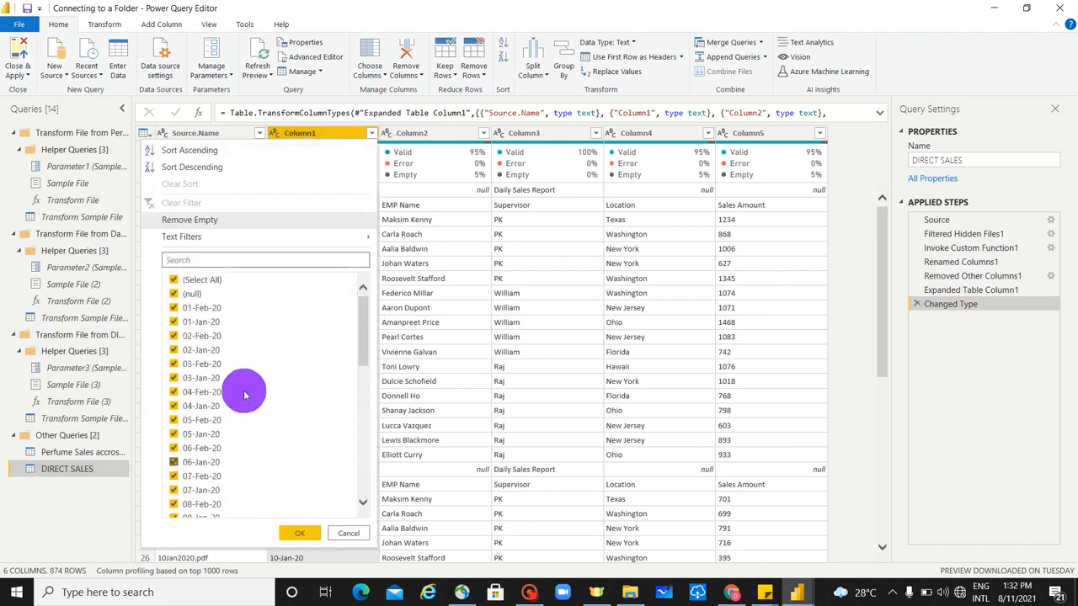
pyautogui.click(328, 137)
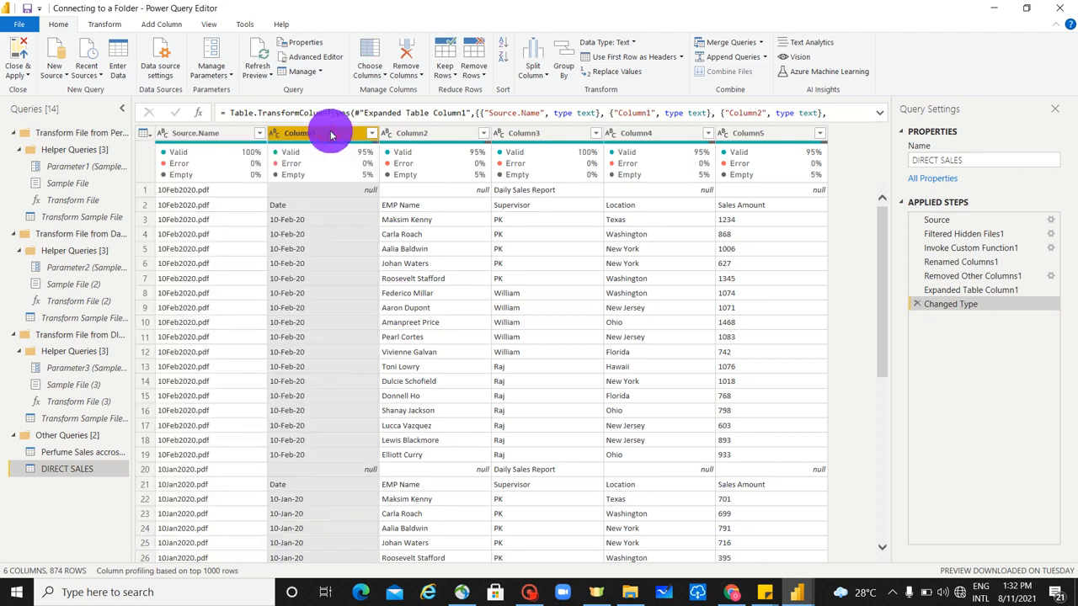
pyautogui.click(211, 136)
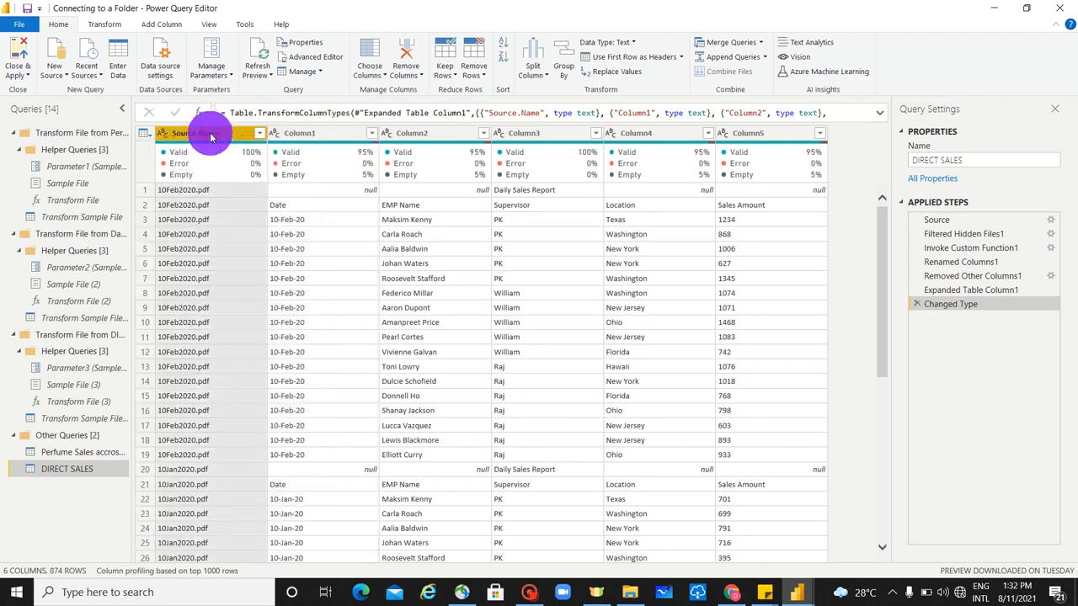
pyautogui.click(259, 133)
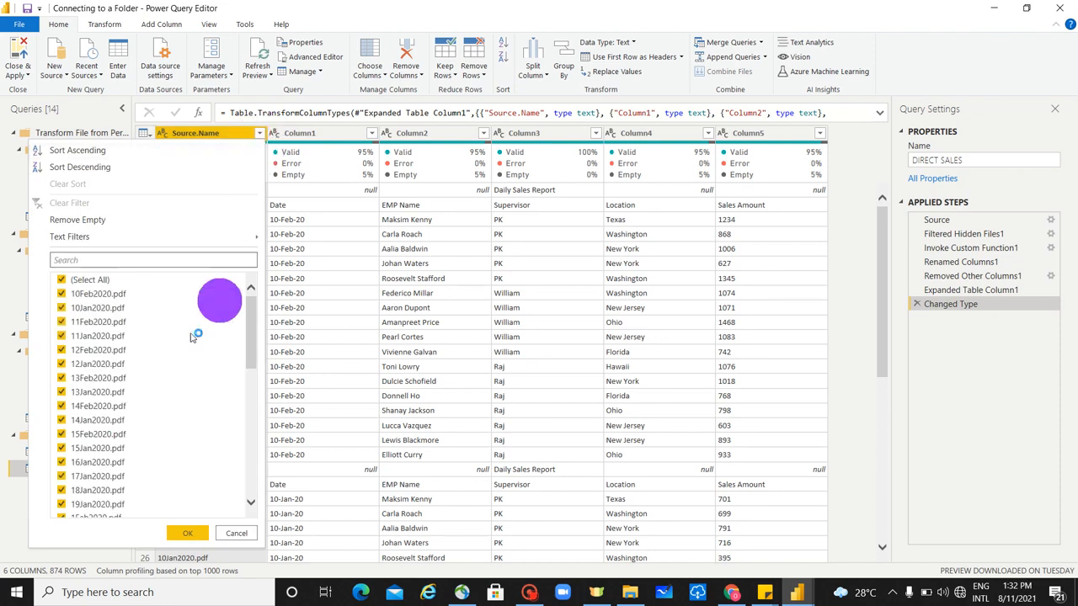
# - Remove the Source.Name column from the DIRECT SALES query
pyautogui.click(204, 134)
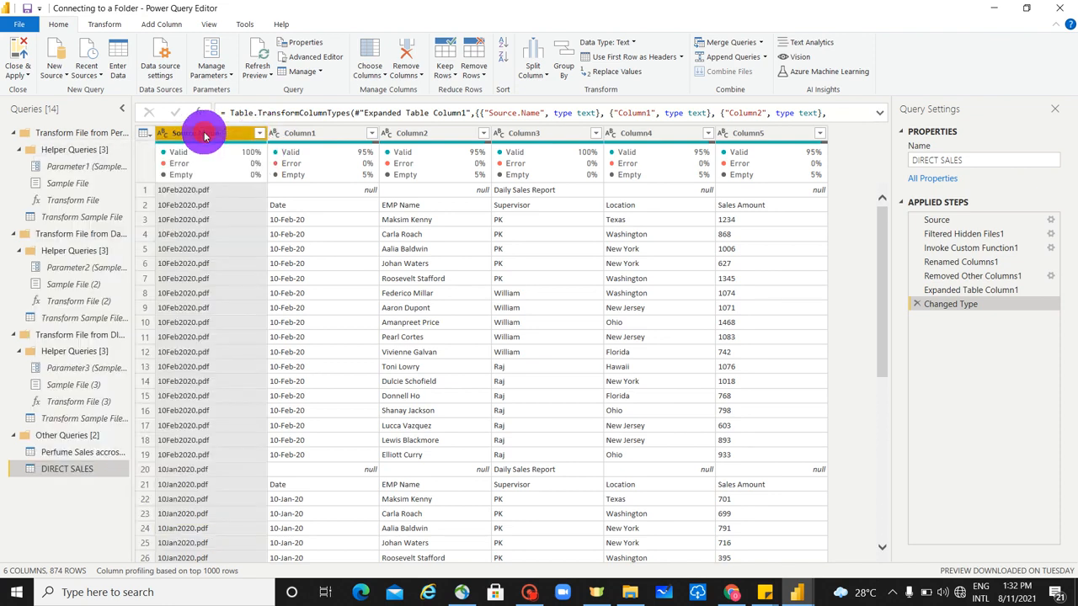
pyautogui.rightClick(206, 136)
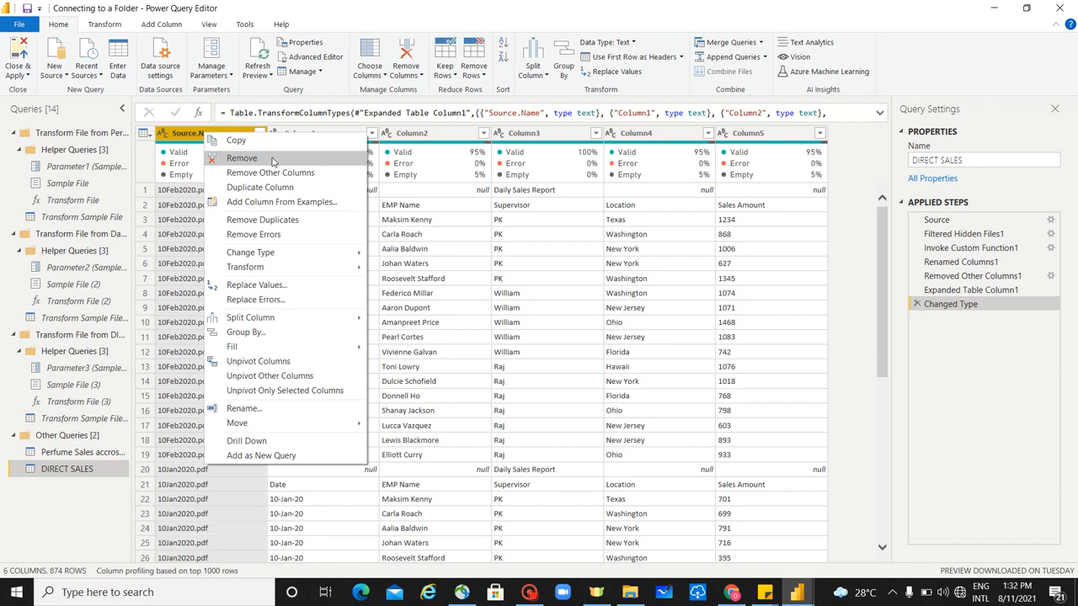
pyautogui.click(242, 158)
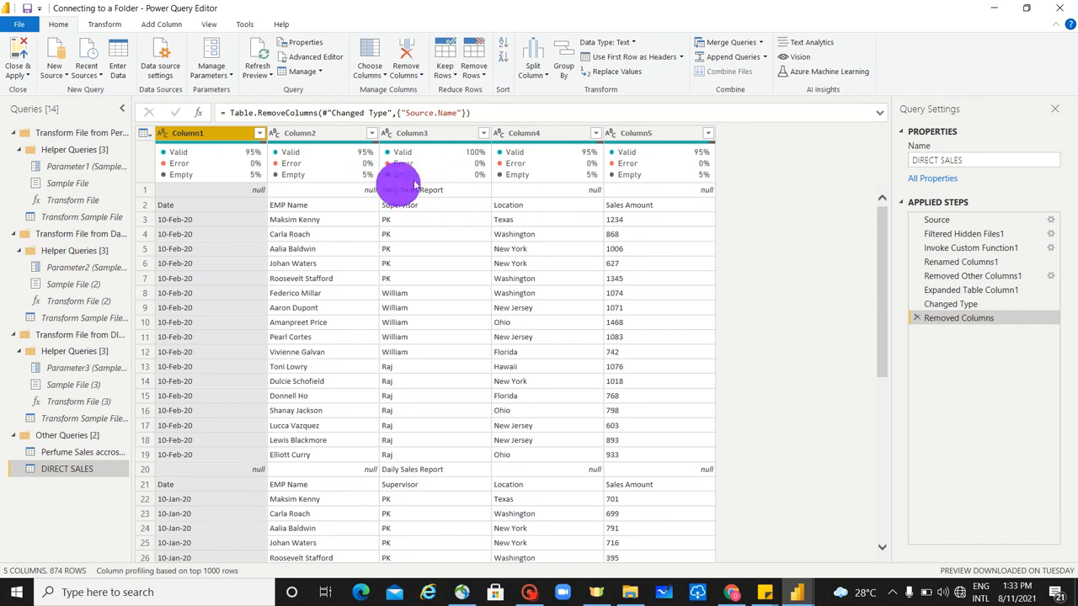
# - Remove the top 1 row from the DIRECT SALES query and promote the first row to headers
pyautogui.click(423, 76)
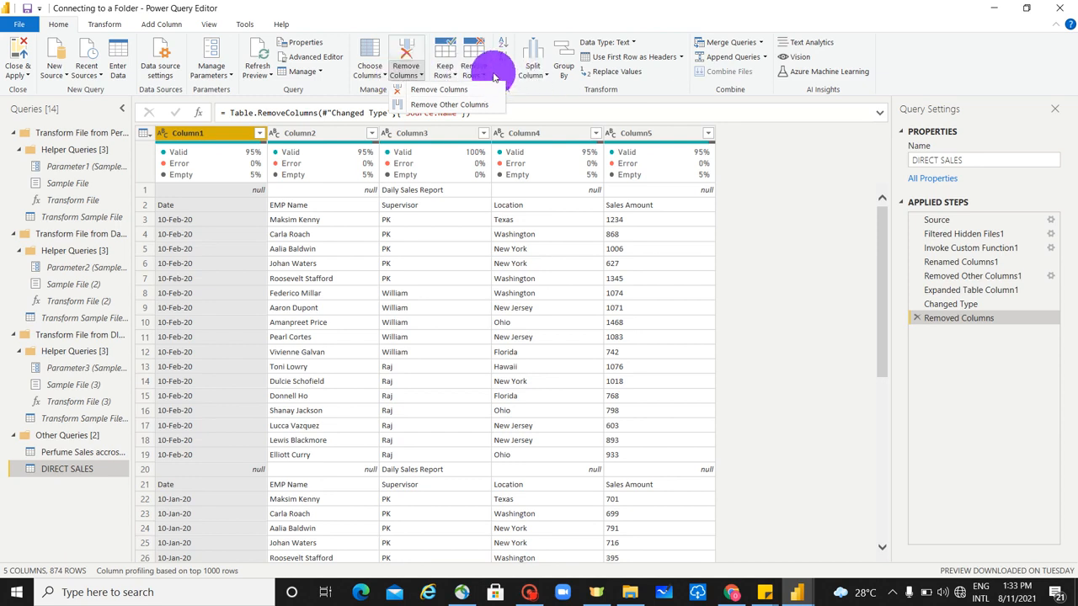
pyautogui.click(473, 73)
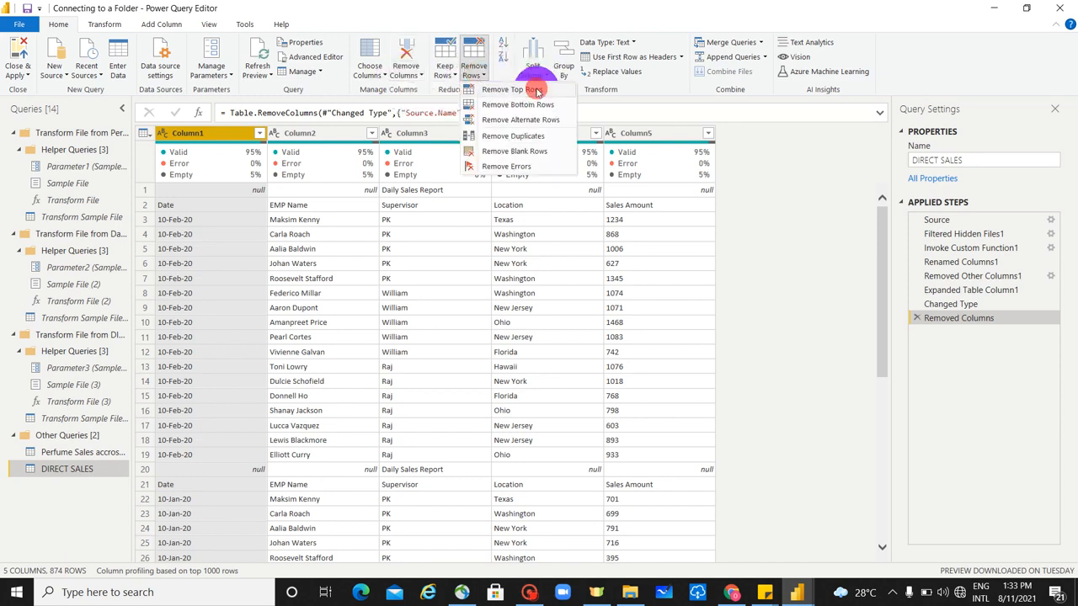
pyautogui.click(537, 90)
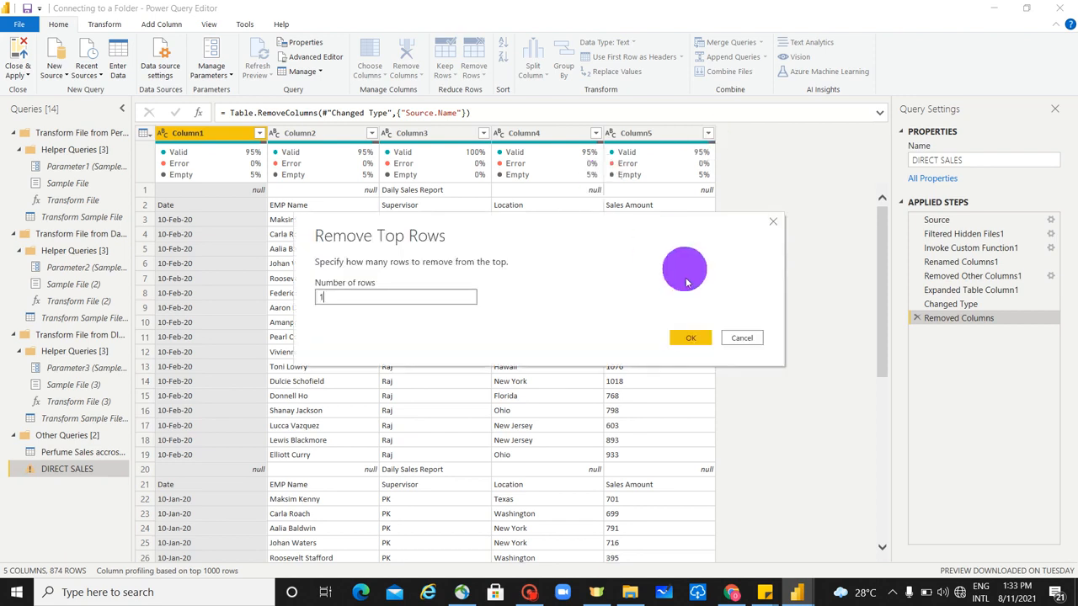
pyautogui.click(695, 340)
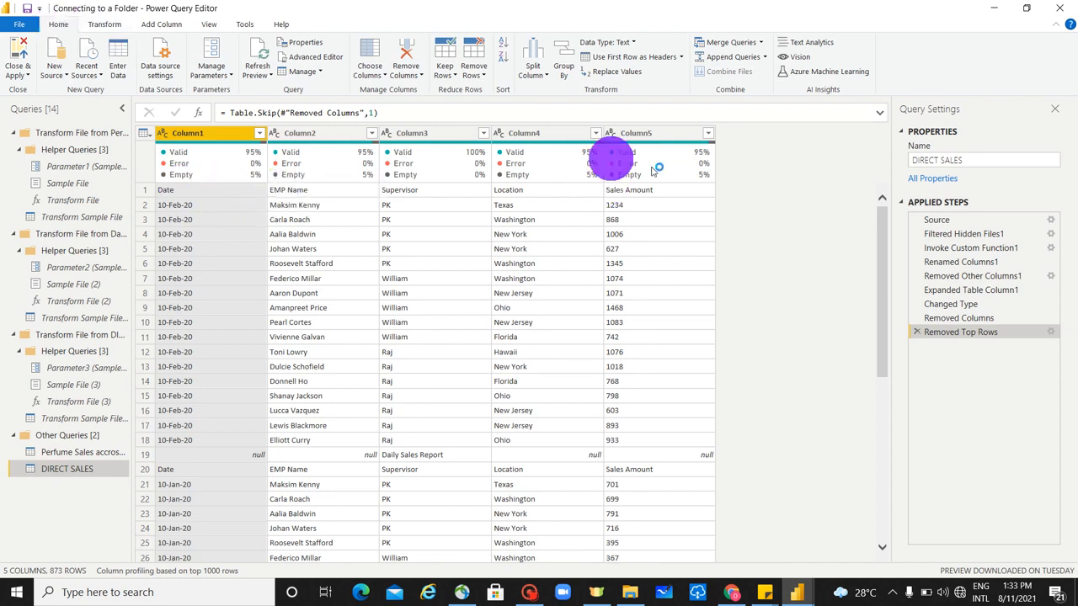
pyautogui.click(622, 59)
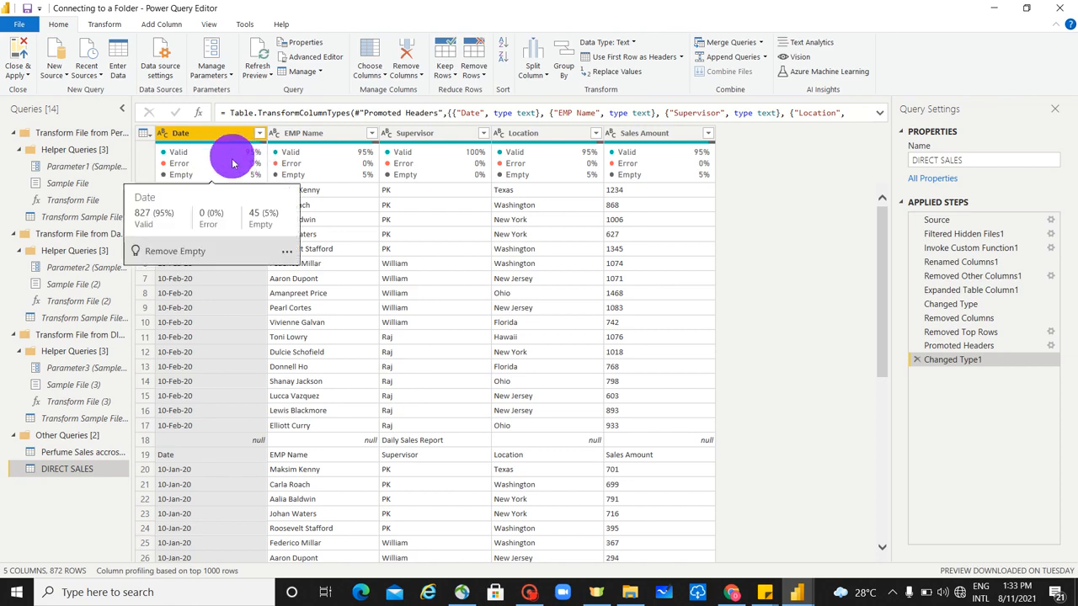
pyautogui.click(209, 23)
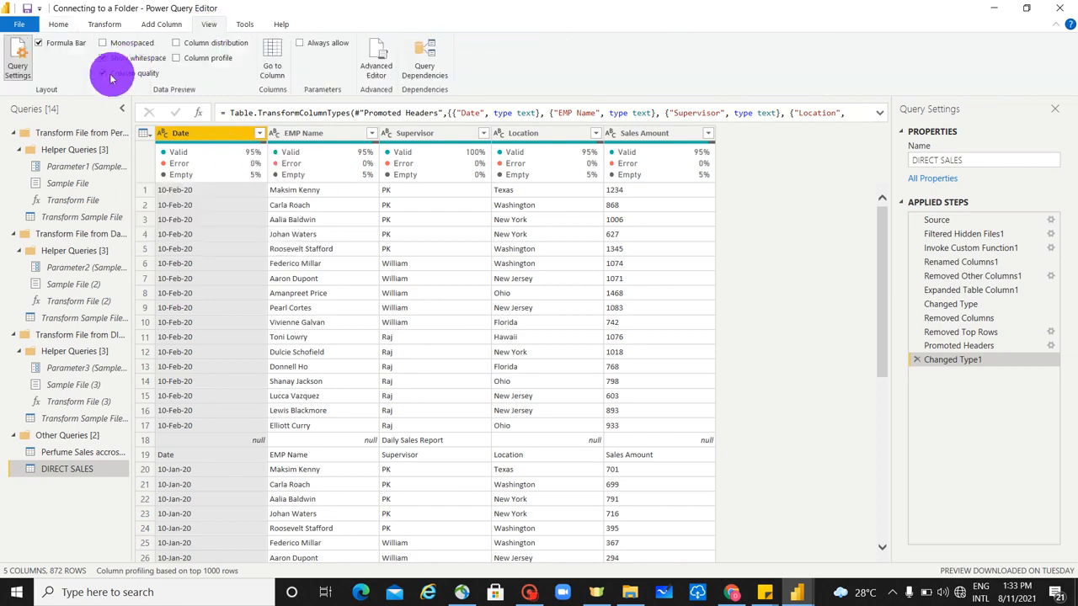
pyautogui.click(58, 23)
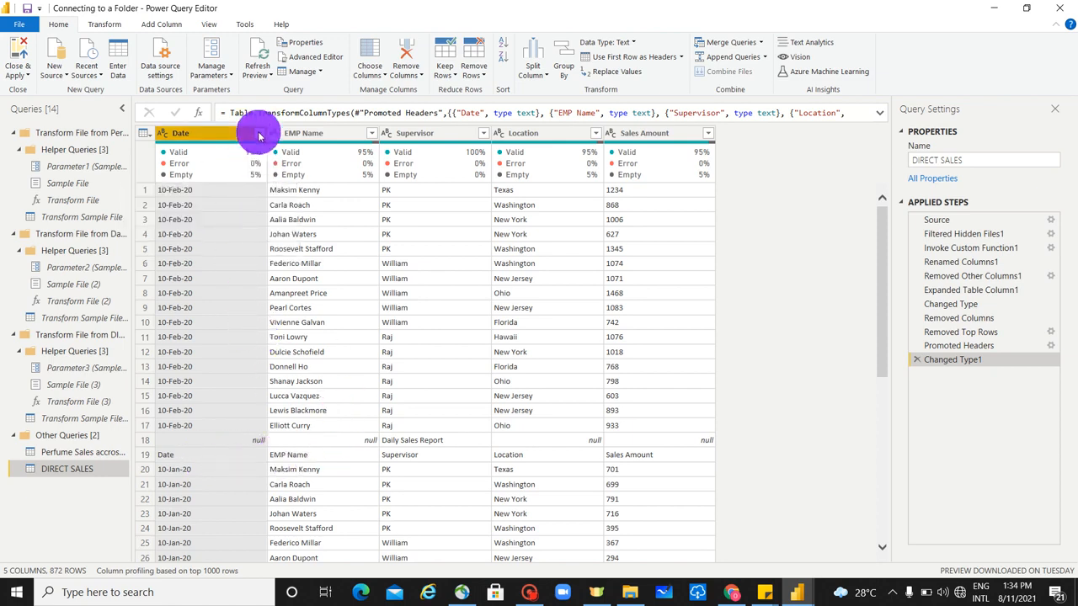
# - Filter the Date column to exclude the (null) and "Date" values
pyautogui.click(259, 134)
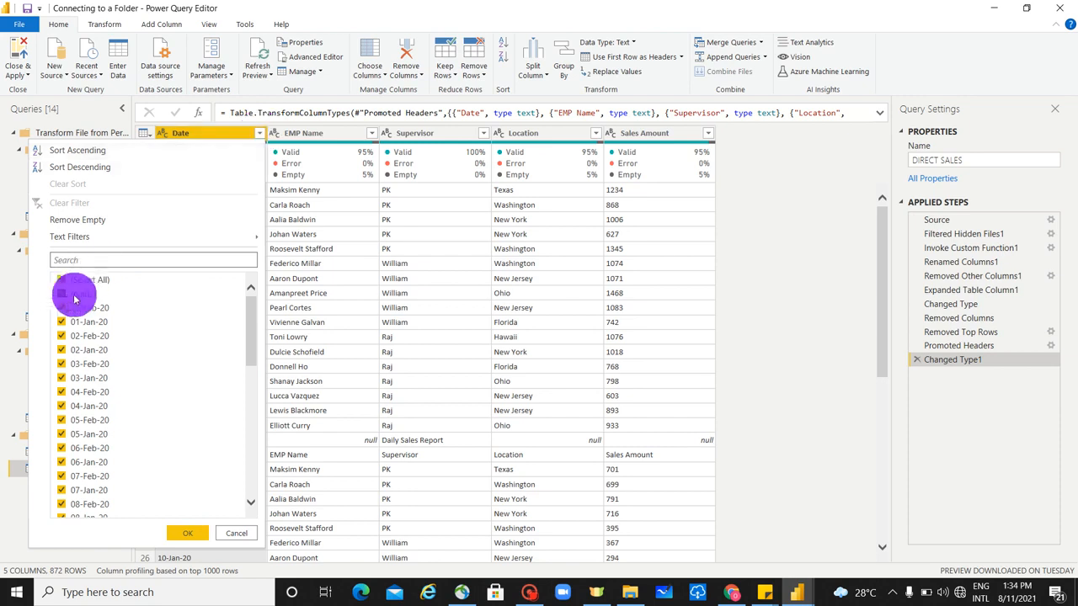
pyautogui.click(61, 294)
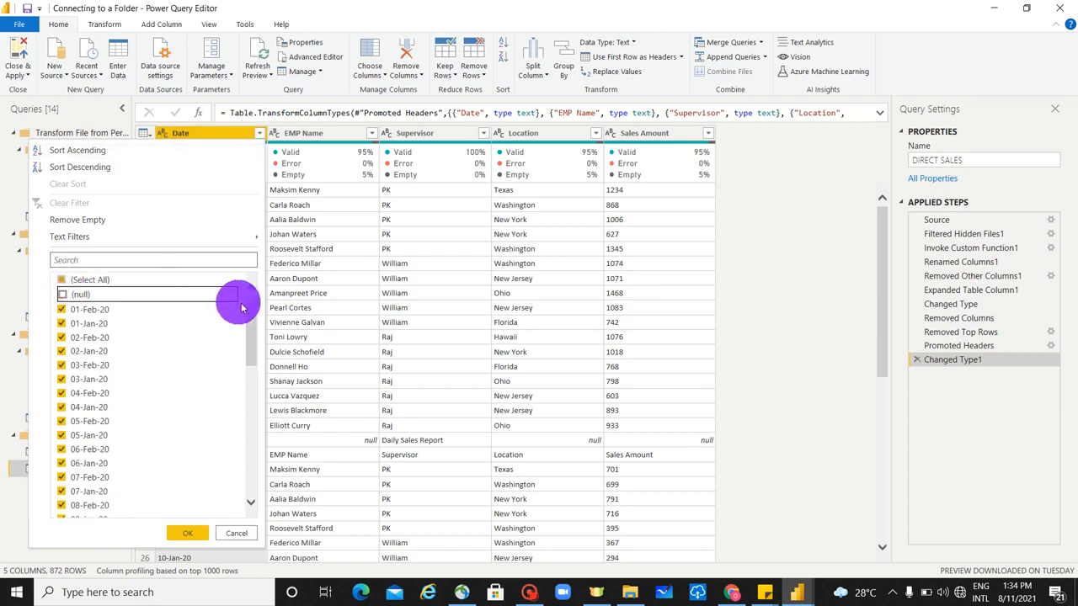
pyautogui.moveTo(251, 319); pyautogui.dragTo(245, 473)
pyautogui.click(61, 512)
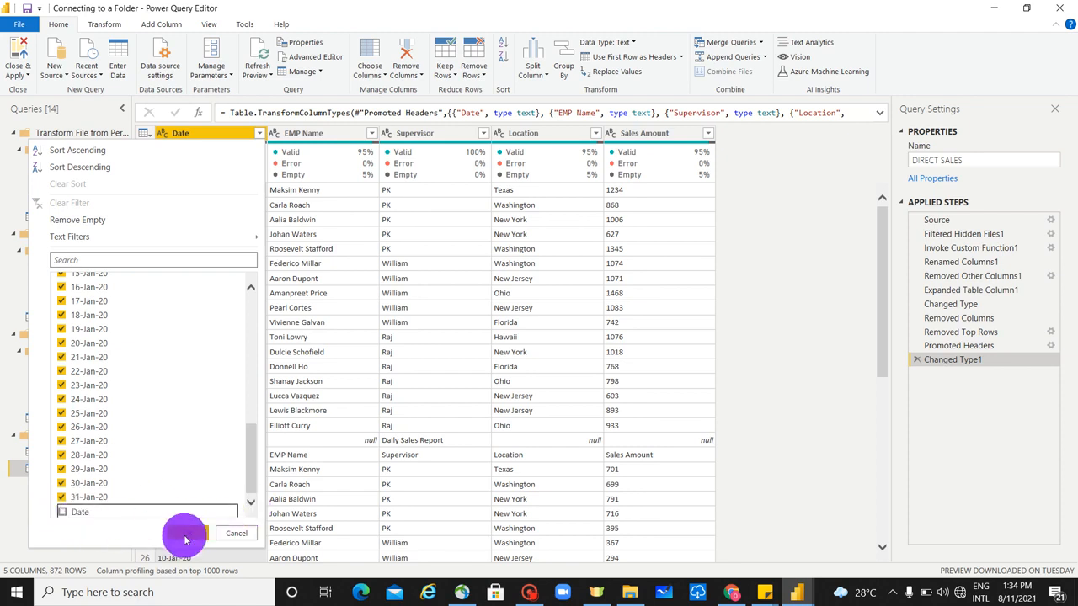
pyautogui.click(187, 536)
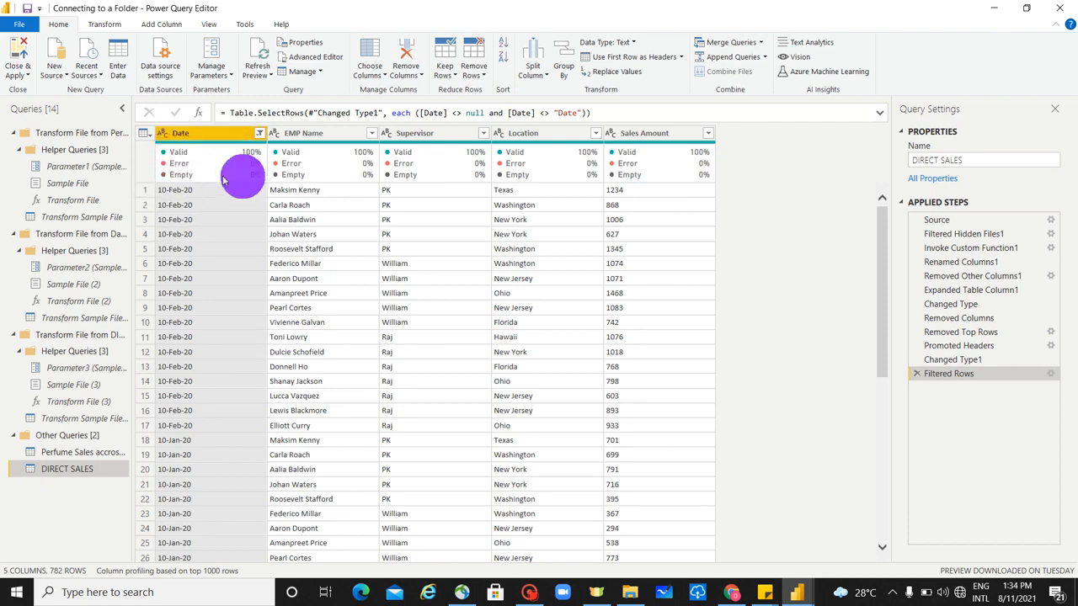
# - Change the Date column's data type to Date and the Sales Amount column's to Whole Number
pyautogui.click(163, 135)
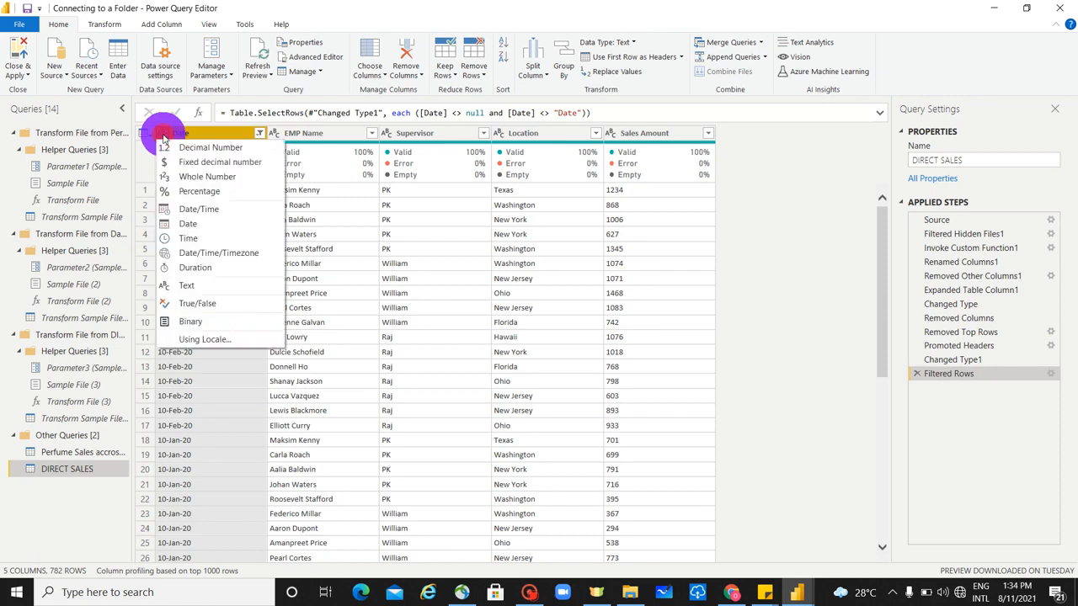
pyautogui.click(193, 224)
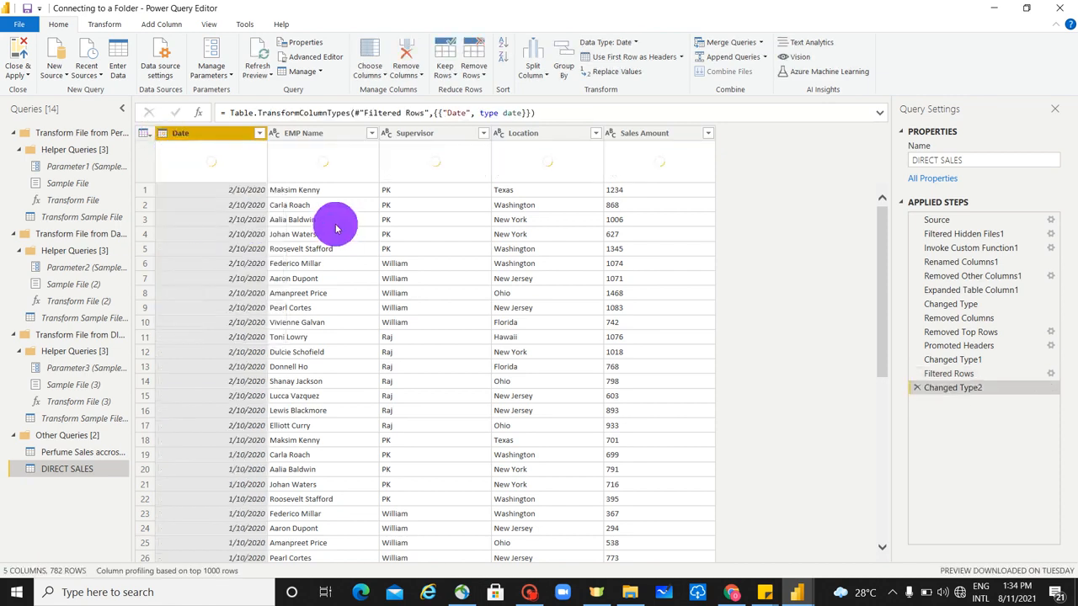
pyautogui.click(341, 135)
pyautogui.click(418, 133)
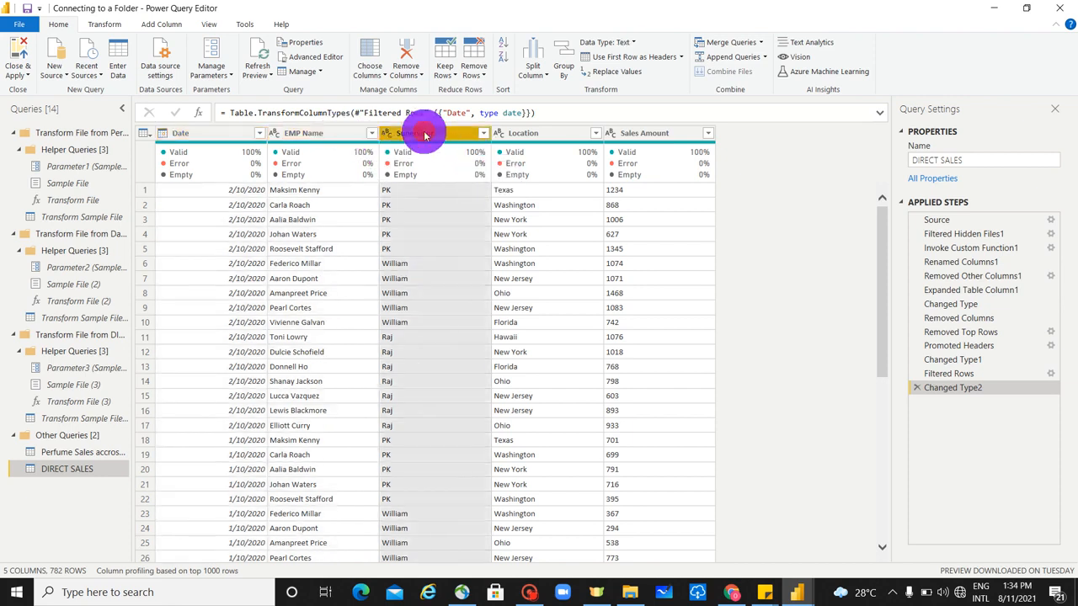
pyautogui.click(557, 135)
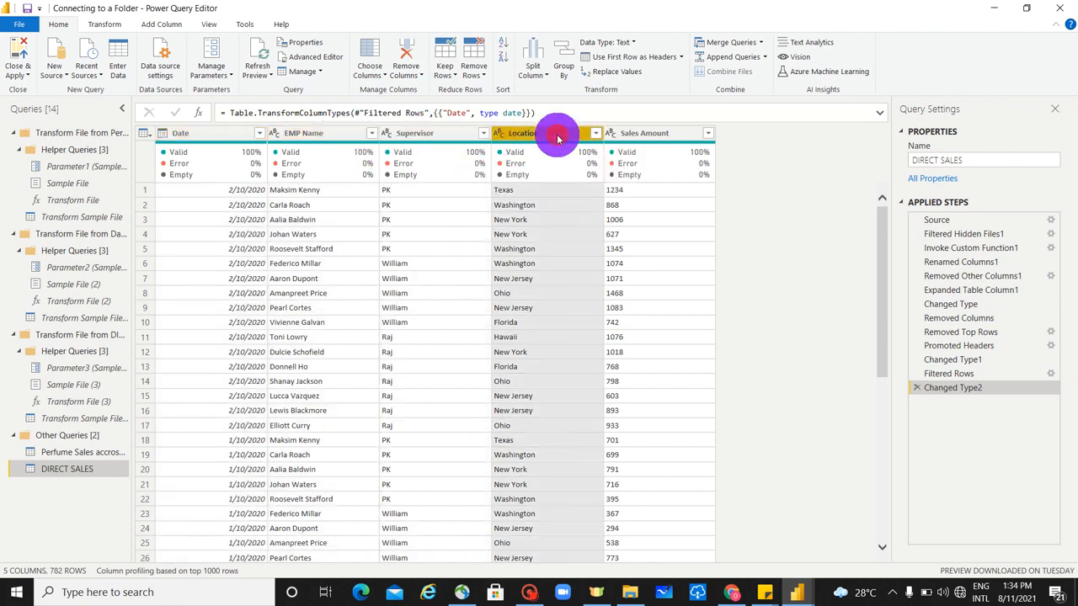
pyautogui.click(642, 134)
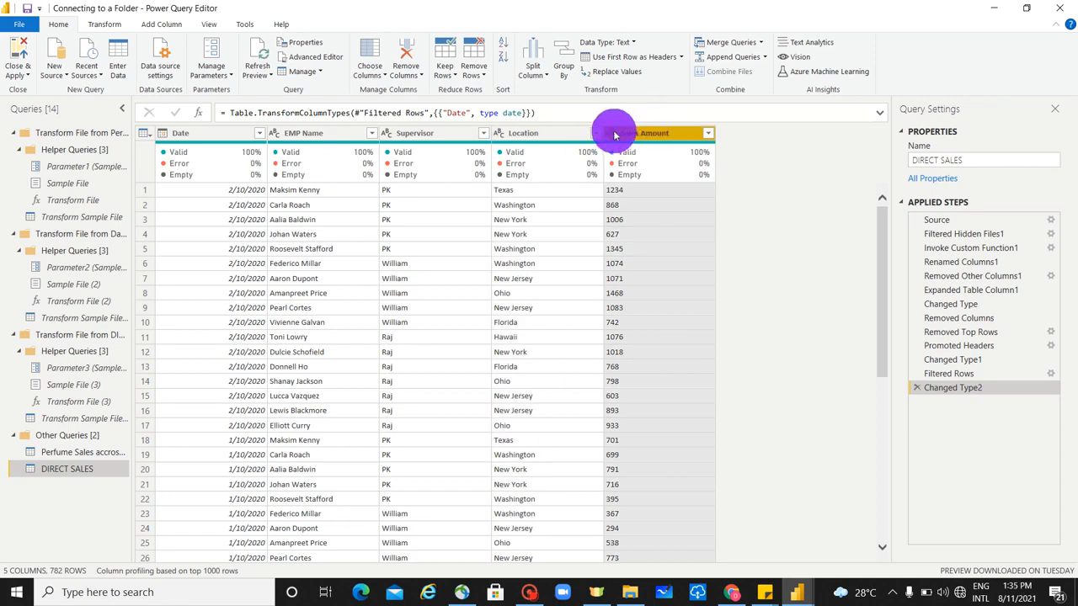
pyautogui.click(614, 137)
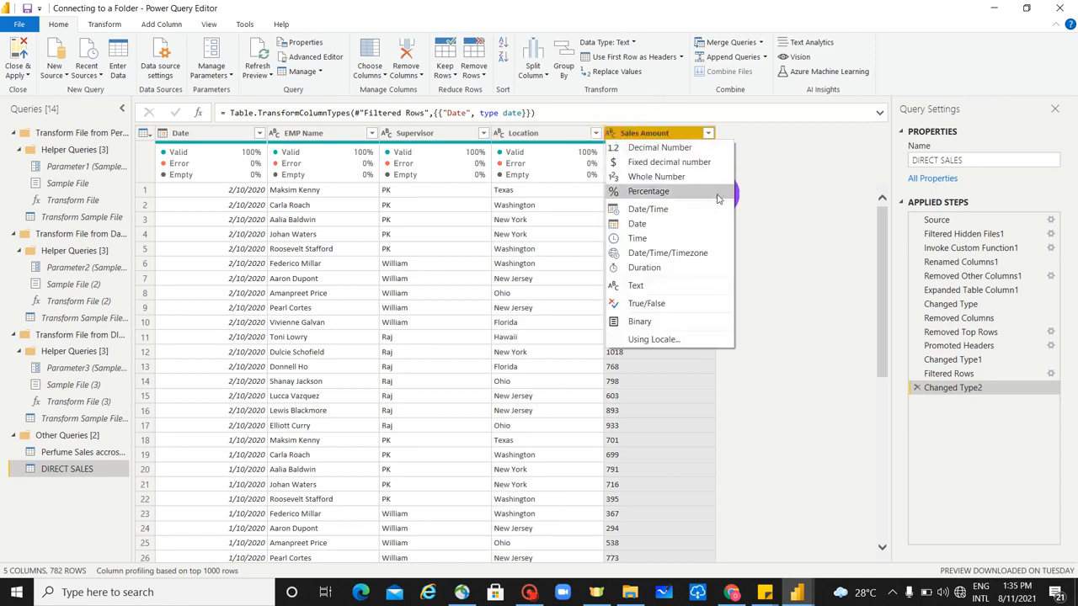
pyautogui.click(683, 177)
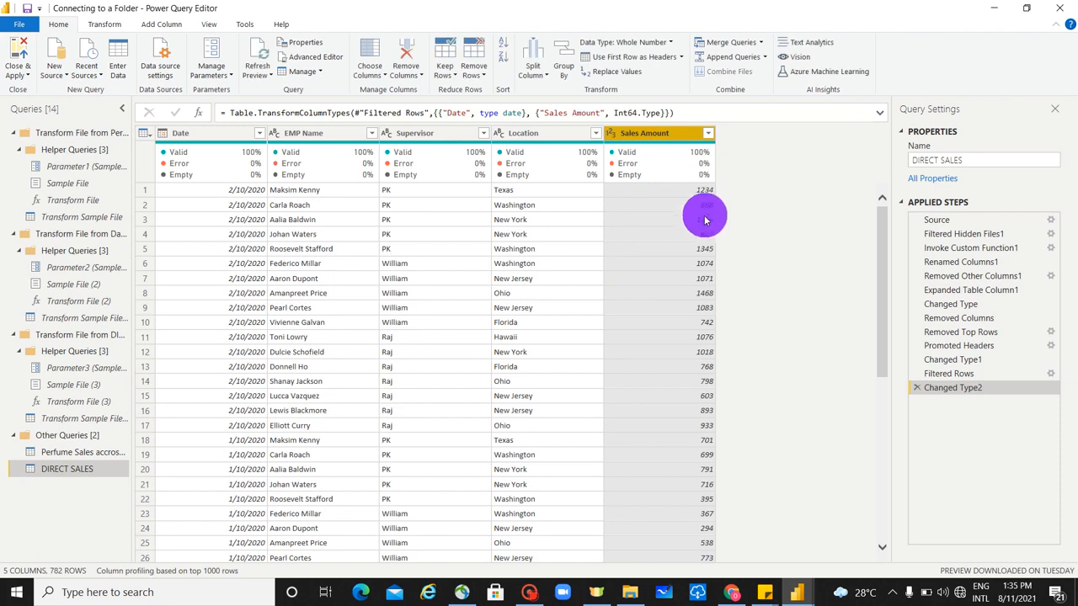
# - Review the Date column's filter values and apply the filter with every date selected
pyautogui.click(259, 134)
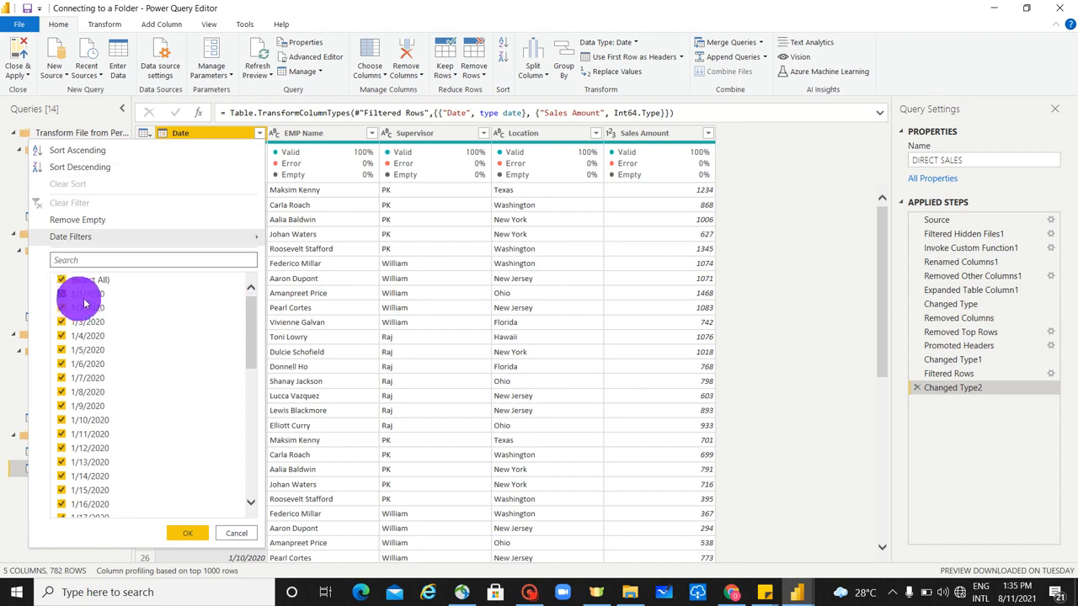
pyautogui.moveTo(255, 331); pyautogui.dragTo(250, 474)
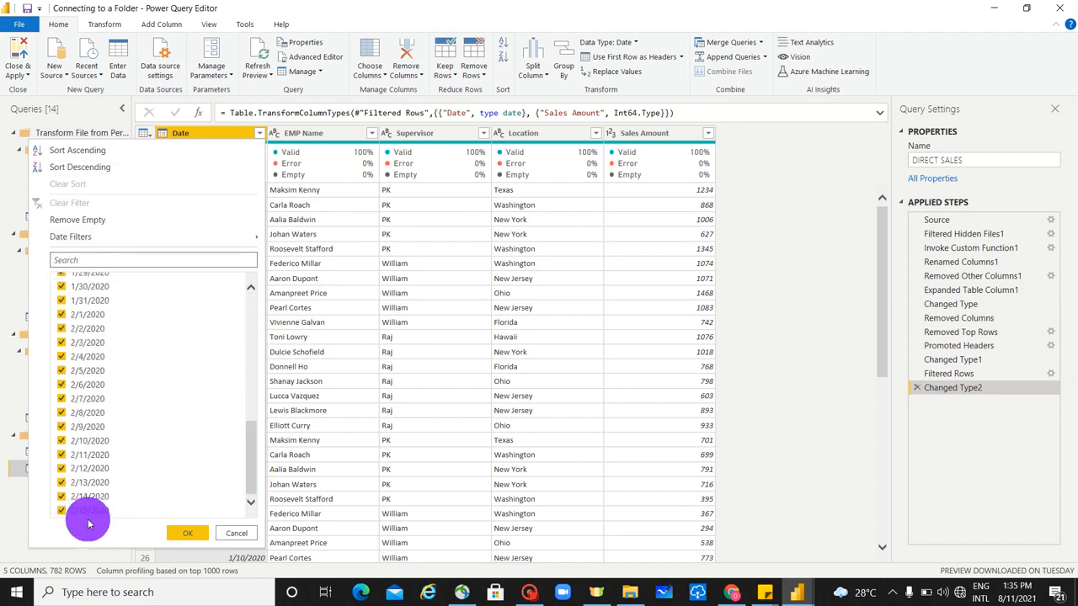
pyautogui.click(188, 533)
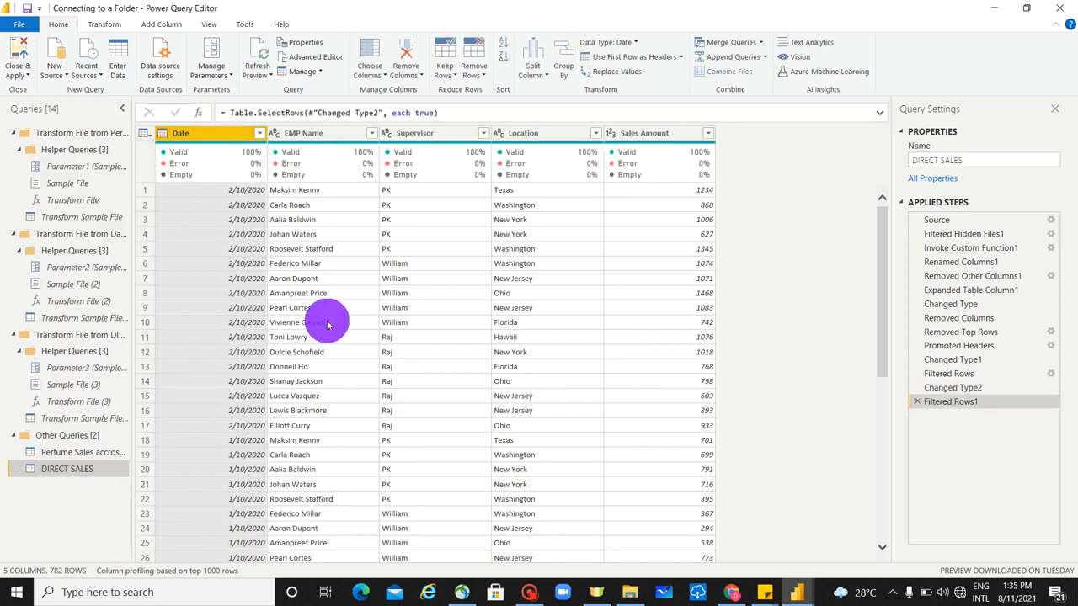
# - Close the Power Query Editor and apply the query changes to the report
pyautogui.click(13, 76)
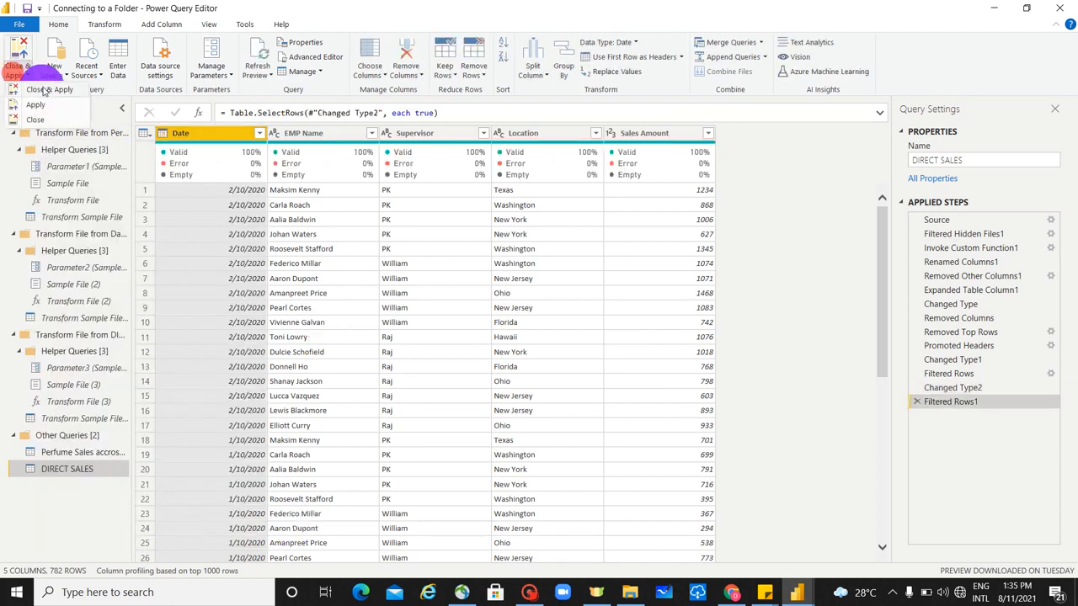
pyautogui.click(47, 89)
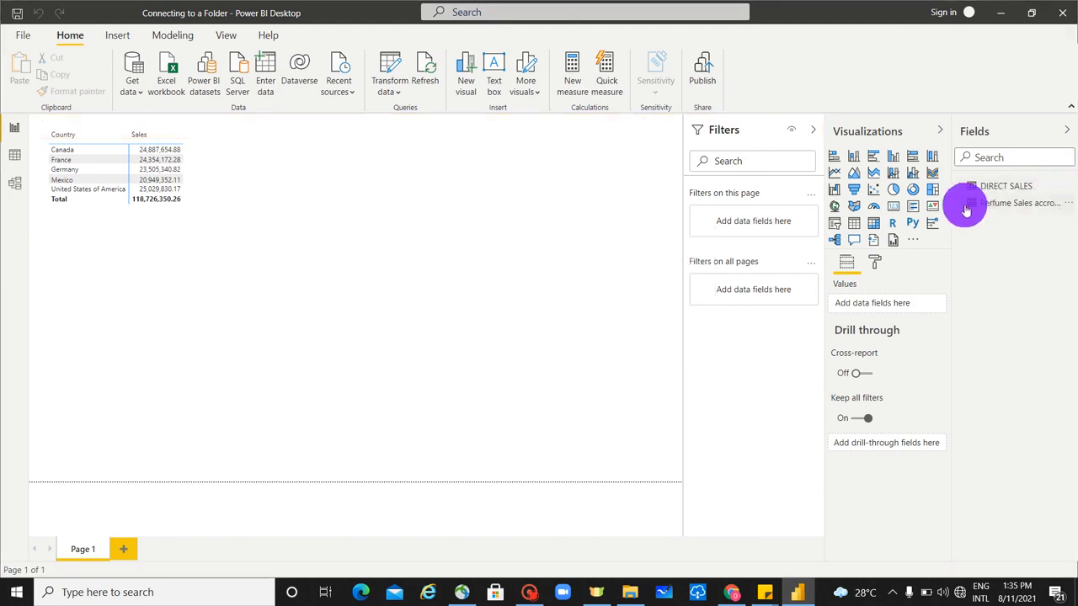
# - Add a matrix visual to the report page and place it beside the country sales table
pyautogui.click(965, 207)
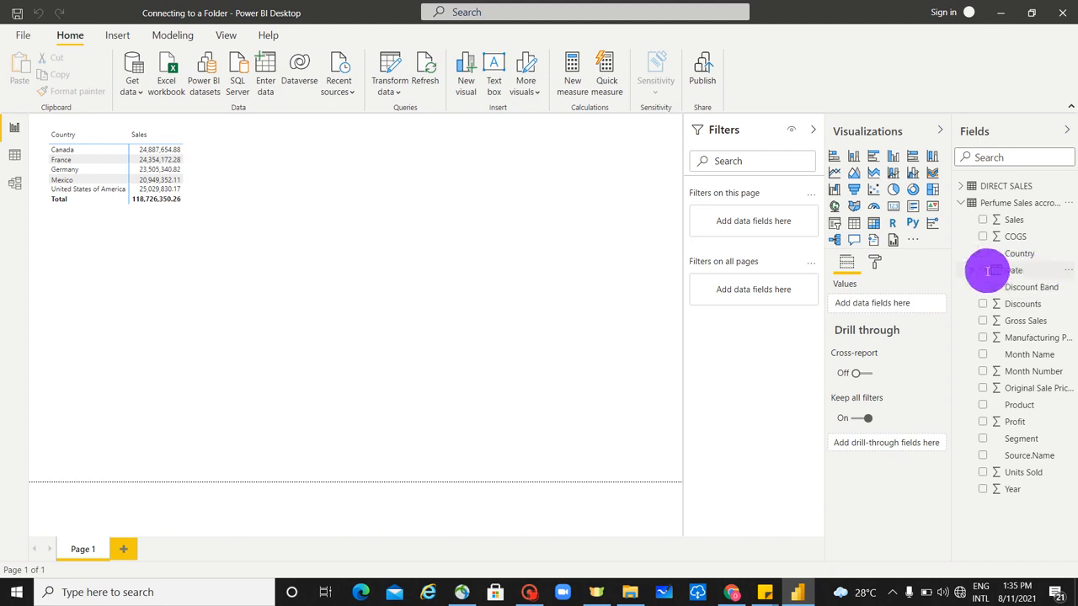
pyautogui.moveTo(988, 270); pyautogui.dragTo(887, 198)
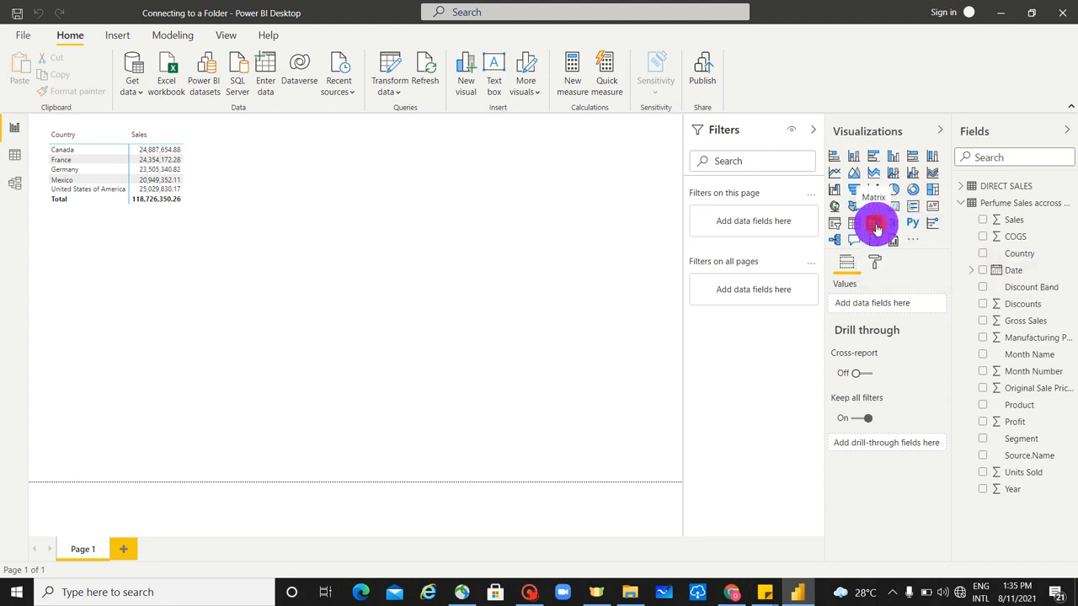
pyautogui.click(876, 227)
pyautogui.moveTo(168, 264); pyautogui.dragTo(431, 161)
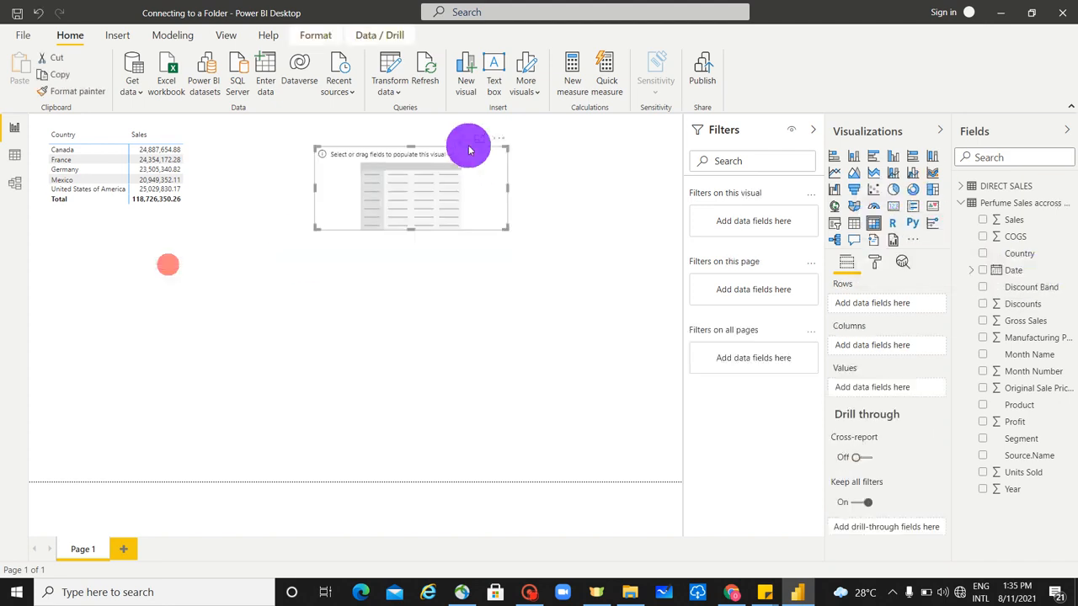
pyautogui.click(987, 274)
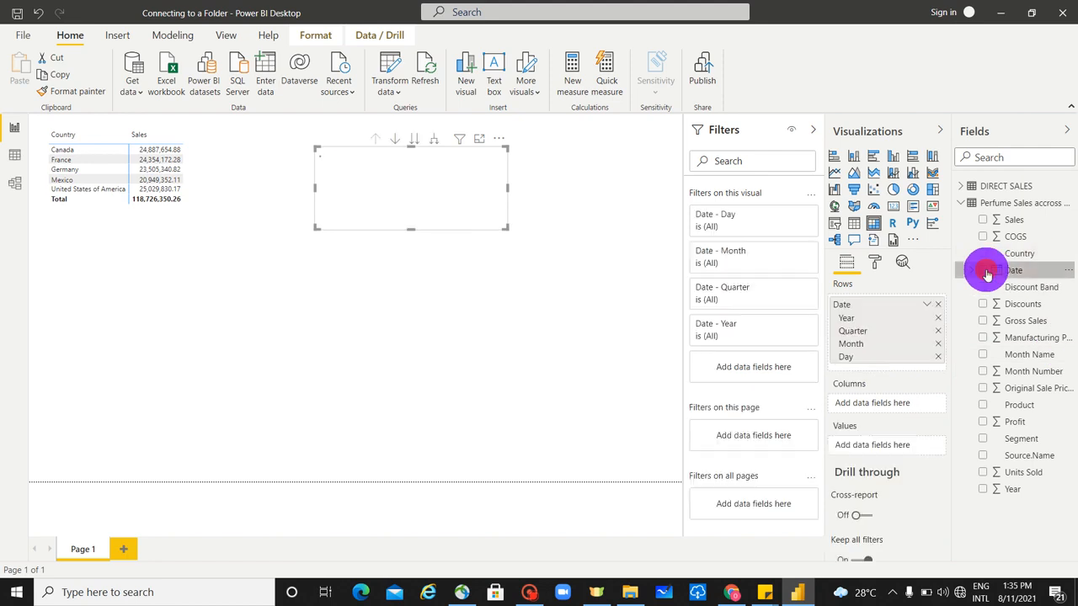
pyautogui.click(926, 305)
pyautogui.click(966, 392)
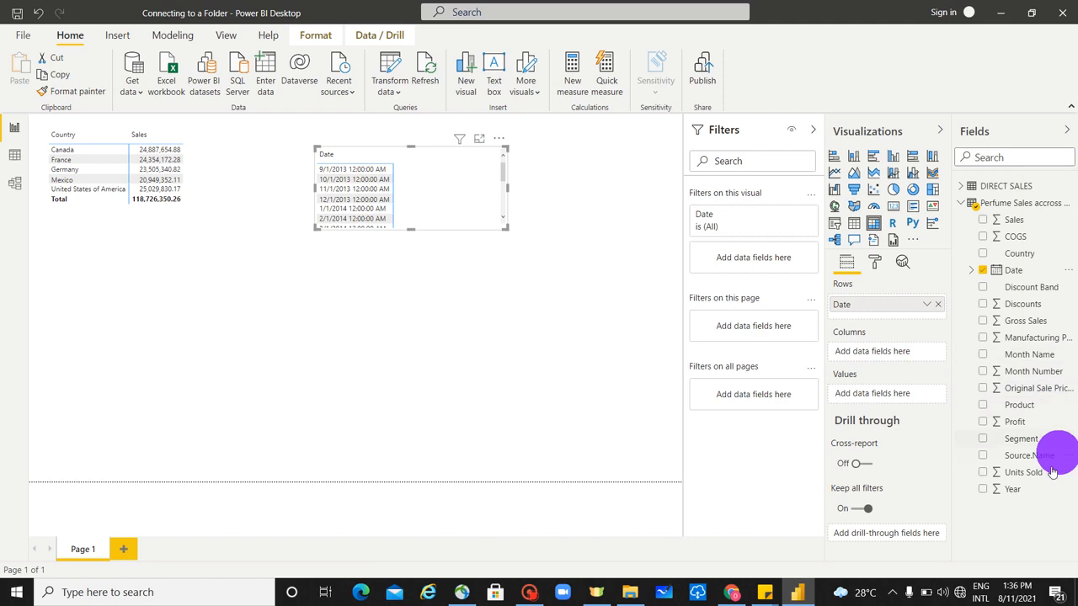
pyautogui.click(984, 476)
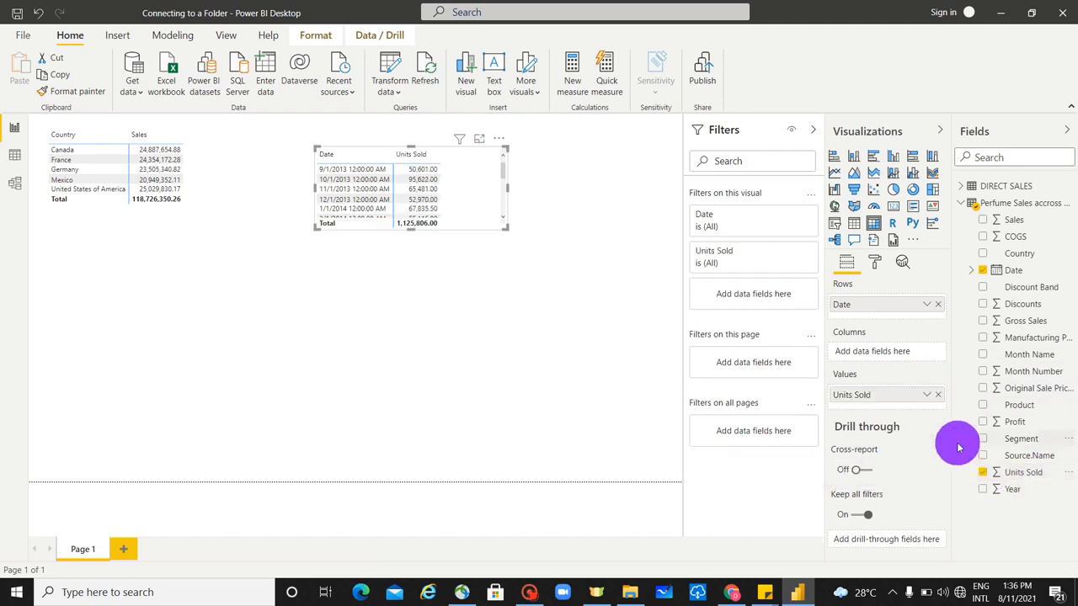
pyautogui.click(937, 395)
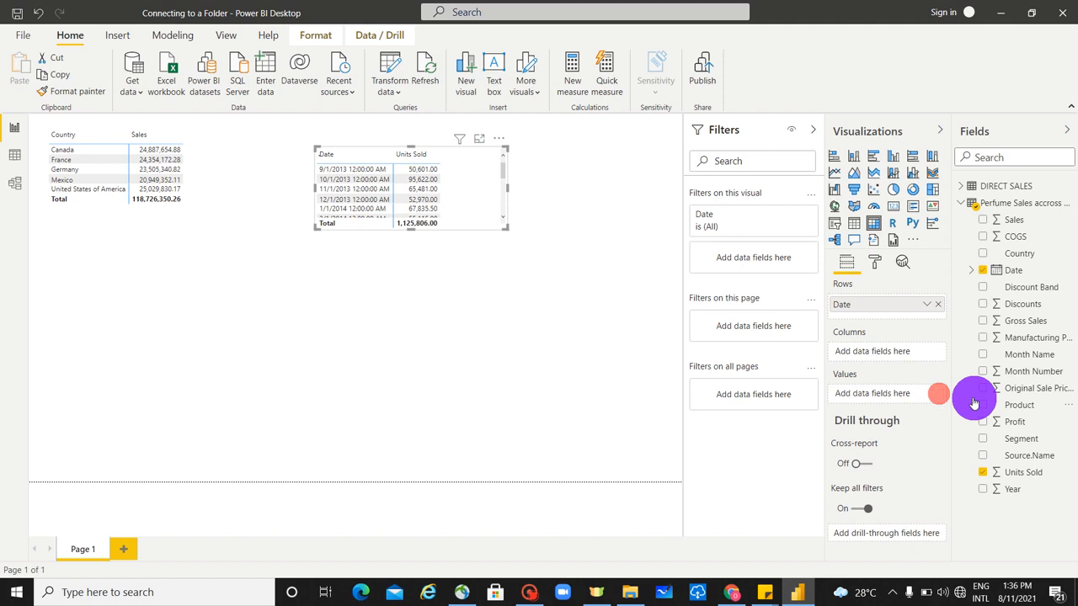
pyautogui.click(936, 306)
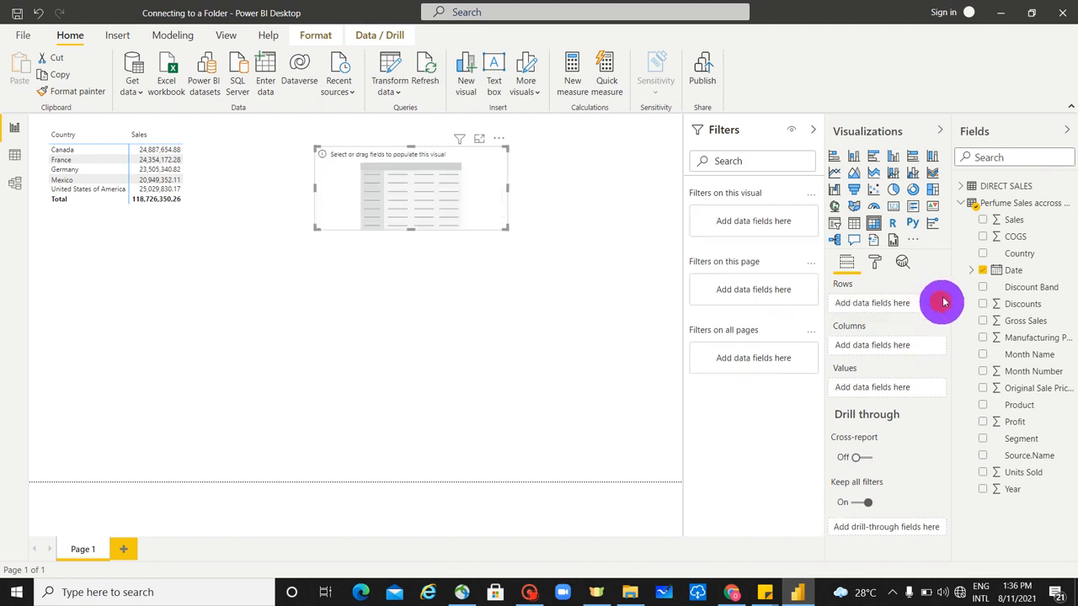
# - Fill the matrix from the DIRECT SALES table with plain Date instead of the date hierarchy as rows and Sales Amount as values
pyautogui.click(979, 199)
pyautogui.click(961, 186)
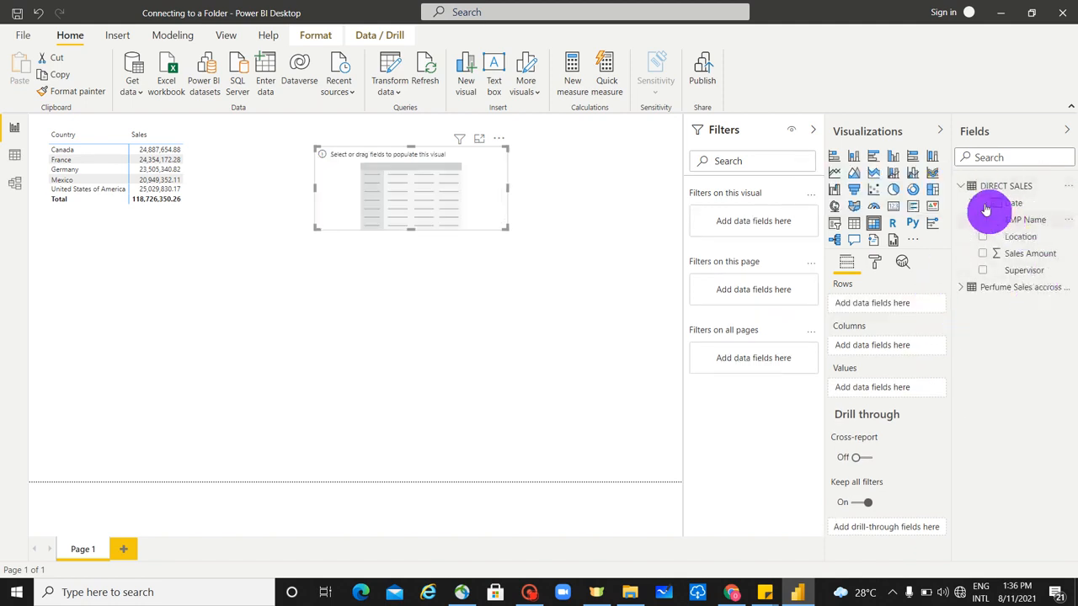
pyautogui.click(983, 204)
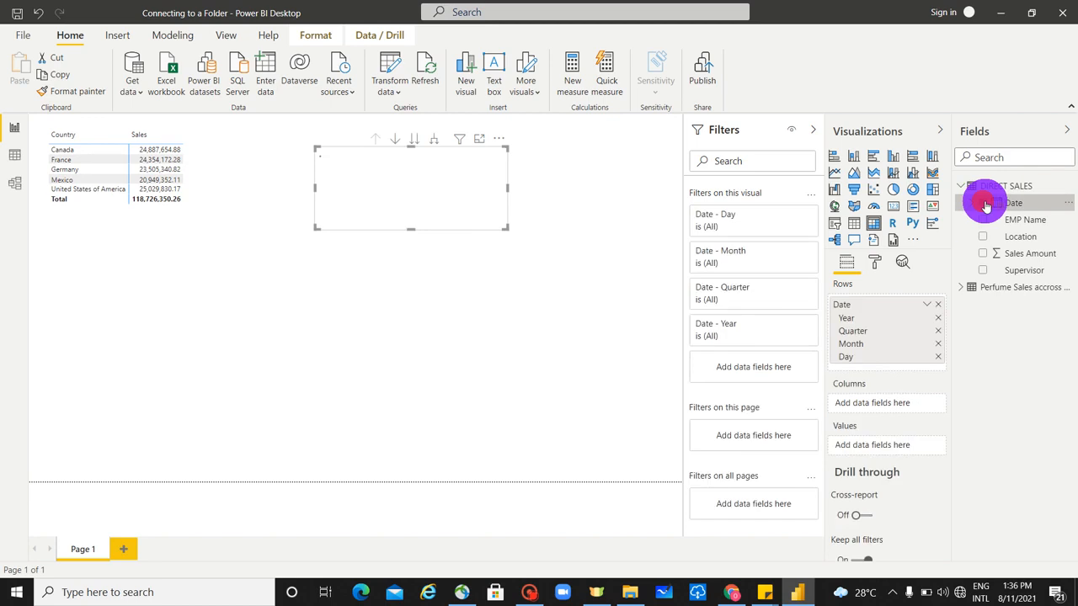
pyautogui.click(927, 305)
pyautogui.click(954, 391)
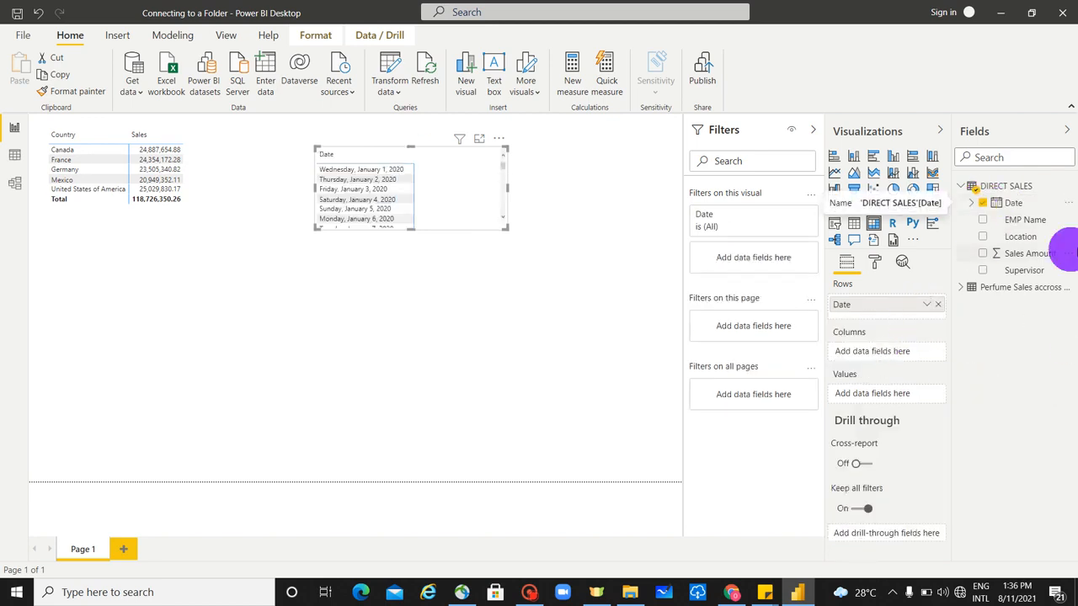
pyautogui.click(985, 255)
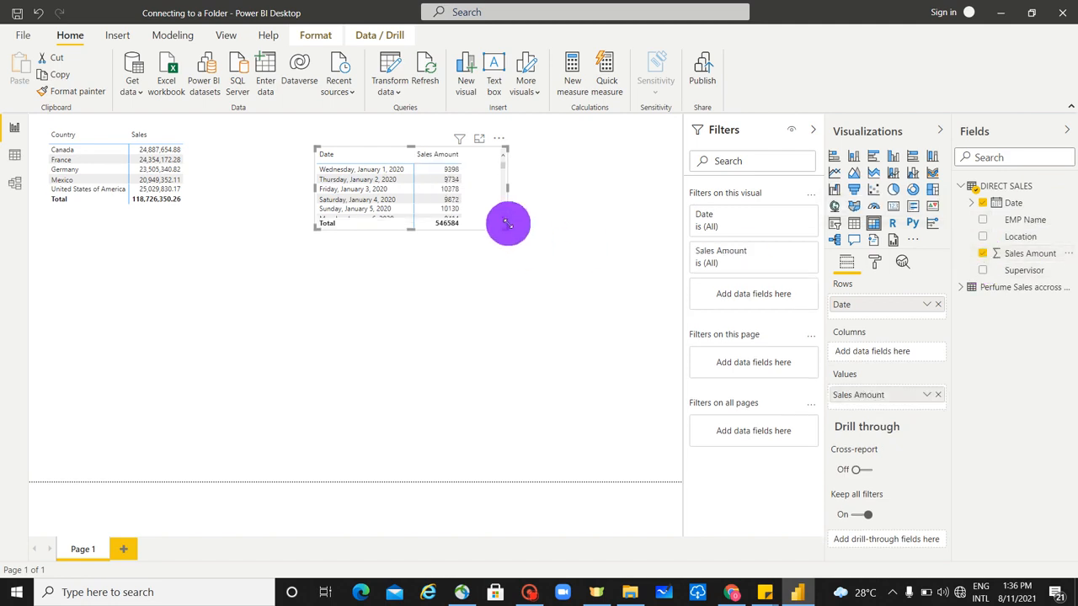
# - Enlarge the date matrix to the full page height and review its rows down to the last date in focus mode
pyautogui.moveTo(507, 223); pyautogui.dragTo(609, 481)
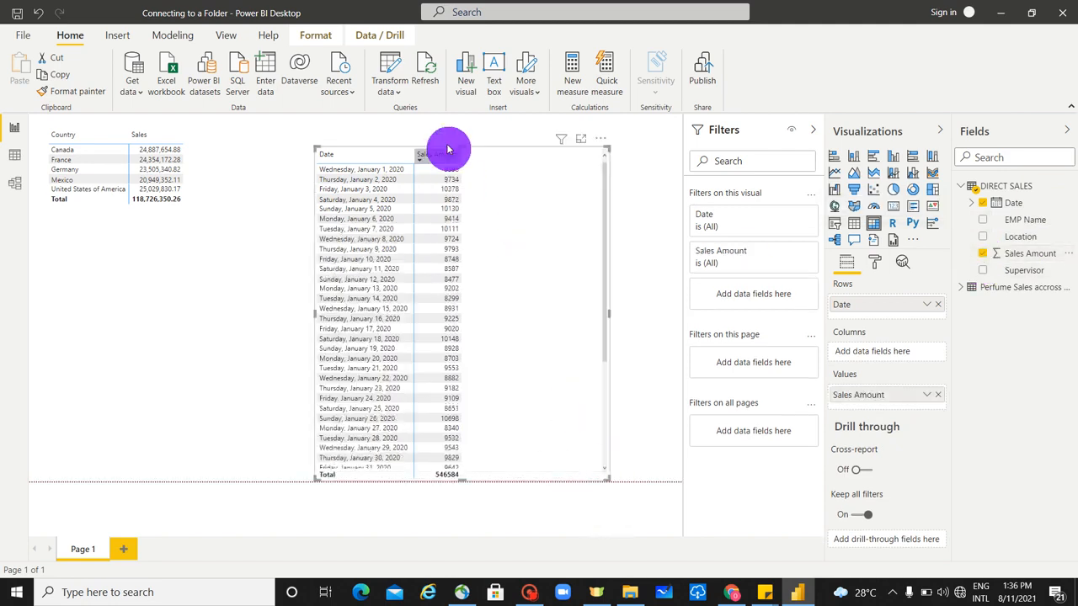
pyautogui.moveTo(464, 149); pyautogui.dragTo(465, 96)
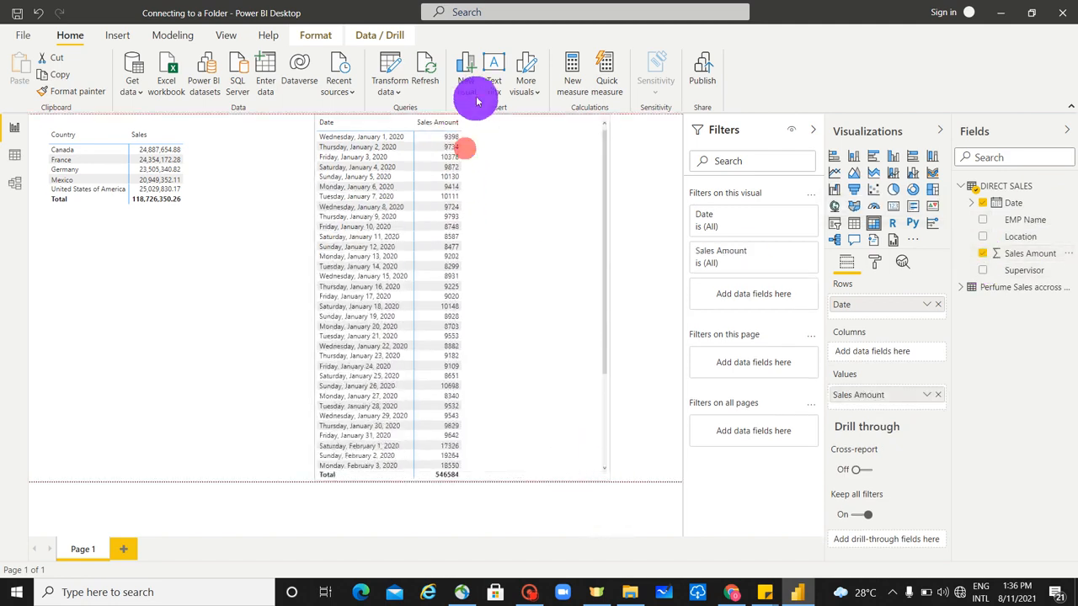
pyautogui.click(591, 124)
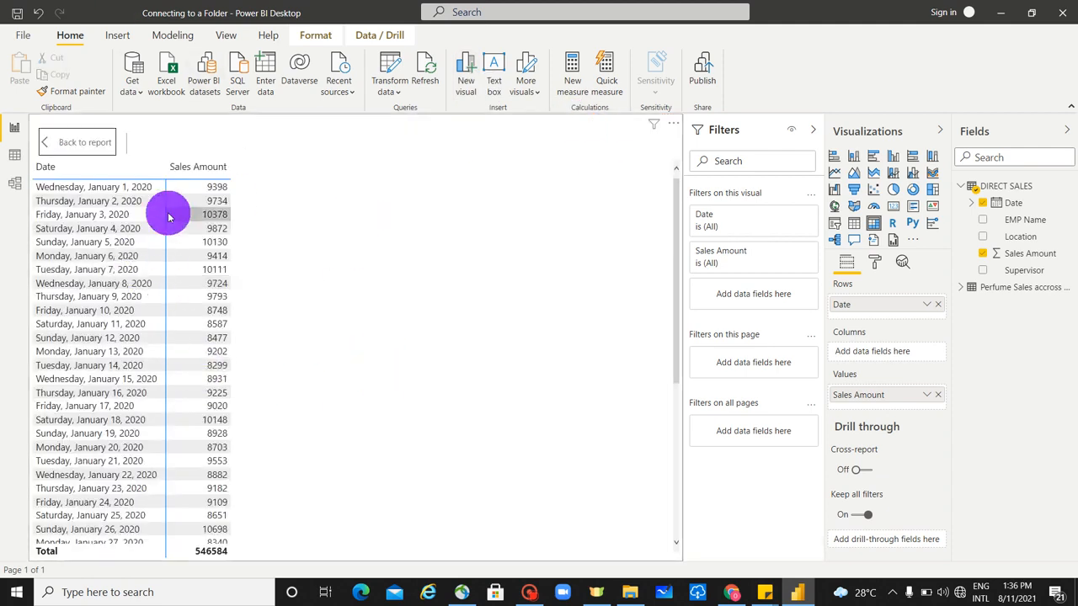
pyautogui.scroll(-6, 163, 380)
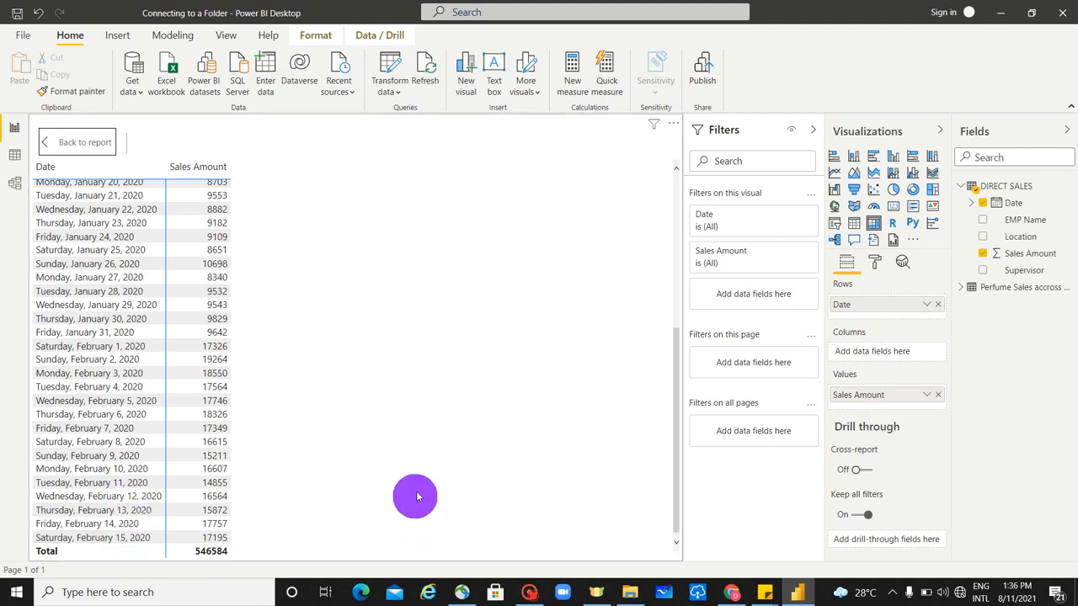
pyautogui.click(100, 142)
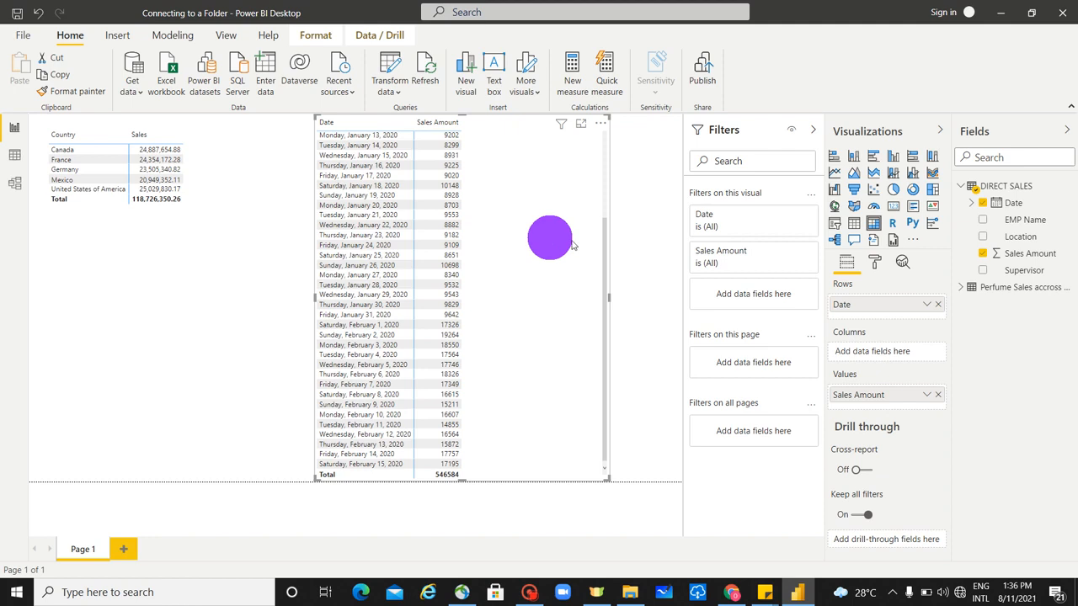
# - Switch to File Explorer and copy 16Feb2020.pdf, 17Feb2020.pdf and 18Feb2020.pdf from the OTHER DIRECT SALES folder
pyautogui.click(630, 592)
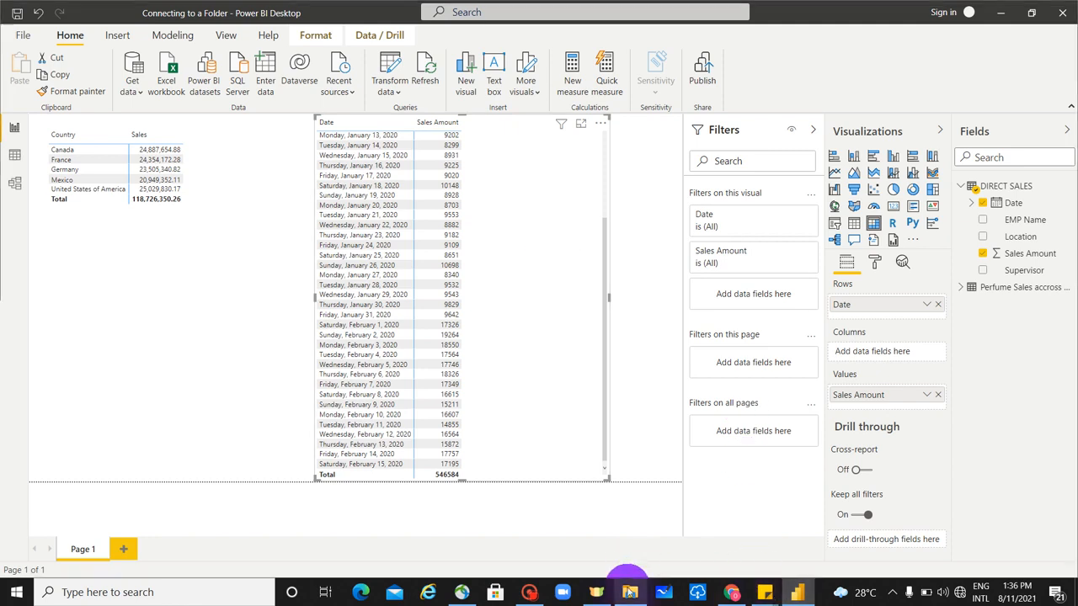
pyautogui.scroll(-5, 345, 358)
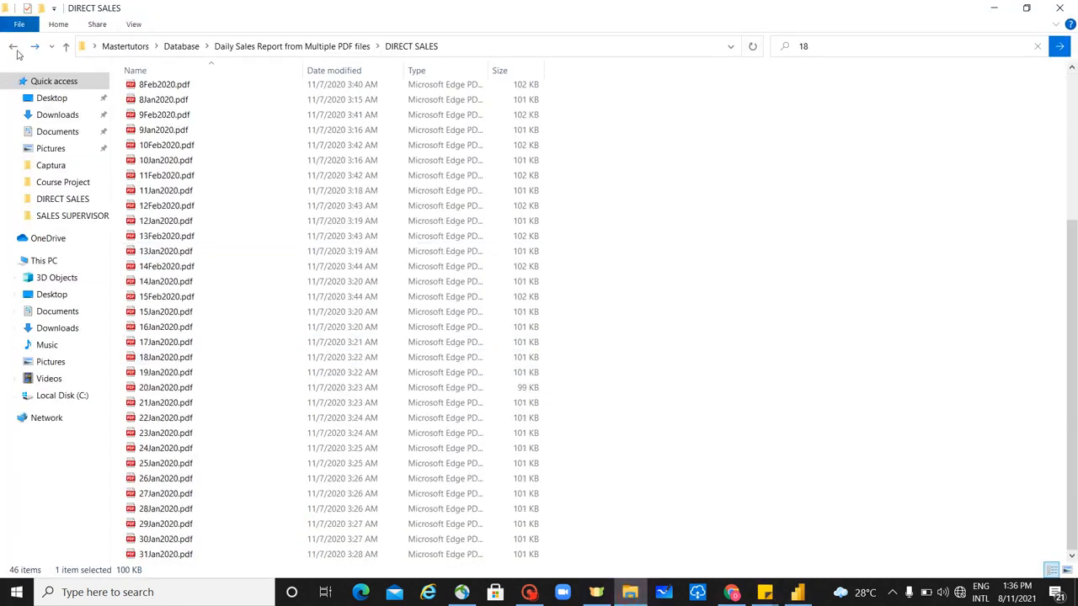
pyautogui.click(14, 50)
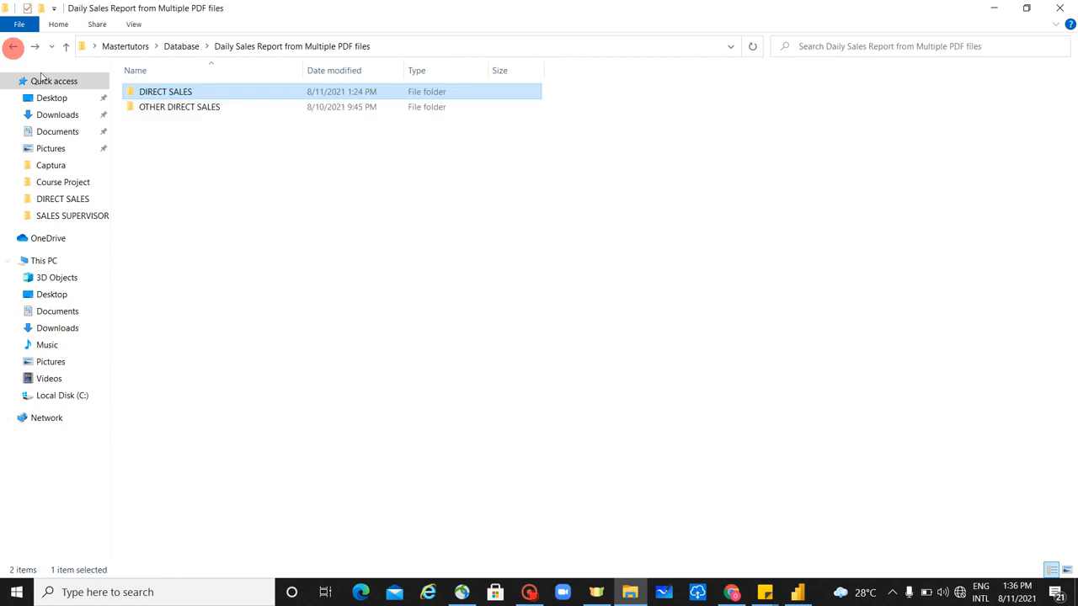
pyautogui.doubleClick(189, 110)
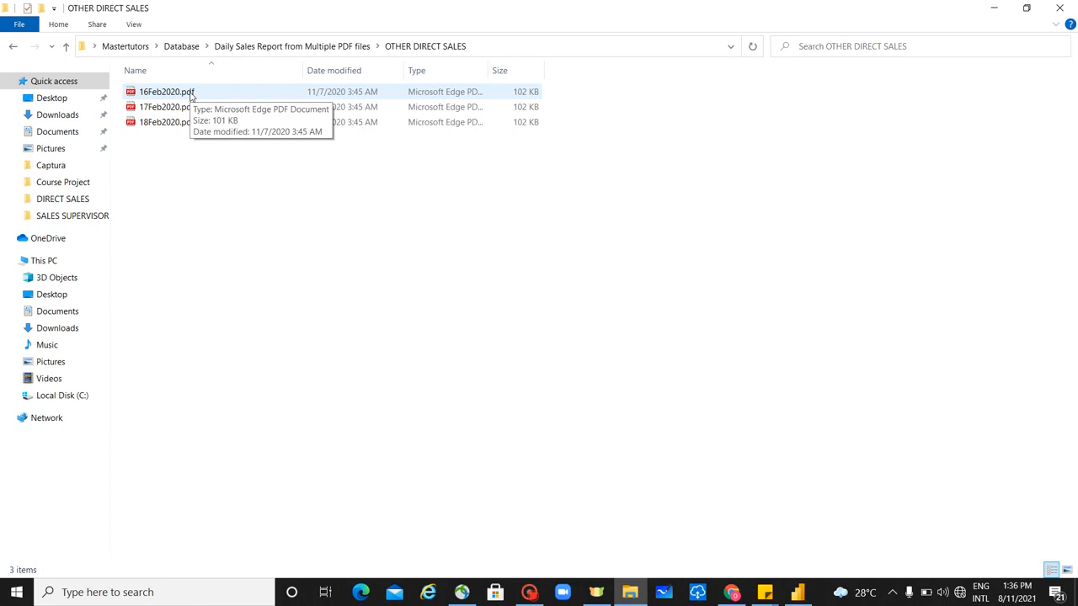
pyautogui.click(188, 93)
pyautogui.keyDown('ctrl'); pyautogui.click(188, 107); pyautogui.keyUp('ctrl')
pyautogui.keyDown('ctrl'); pyautogui.click(187, 122); pyautogui.keyUp('ctrl')
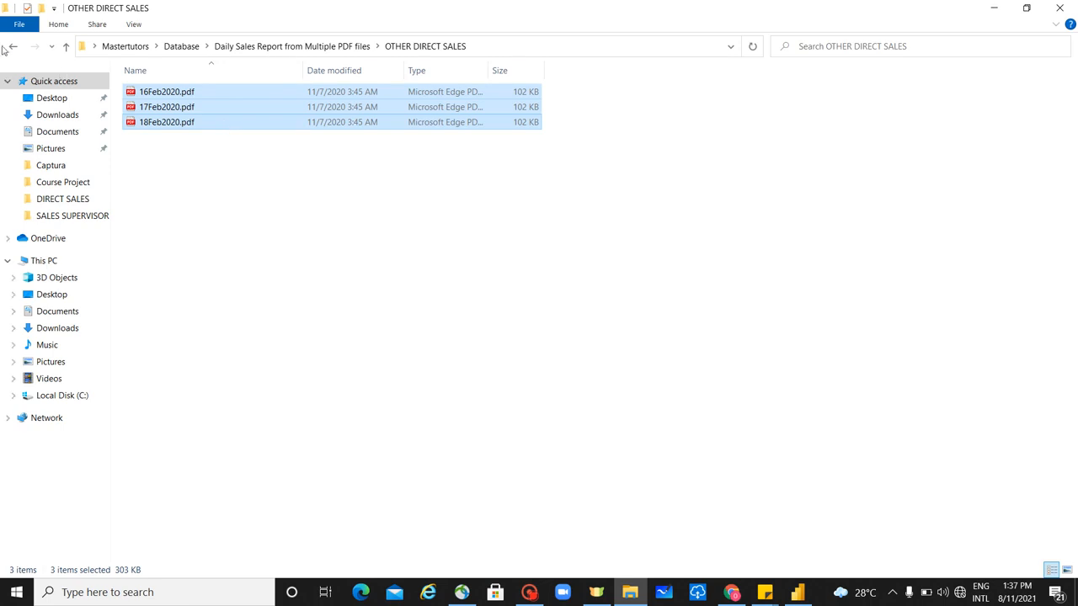
# - Paste the three copied February PDFs into the DIRECT SALES folder
pyautogui.click(12, 48)
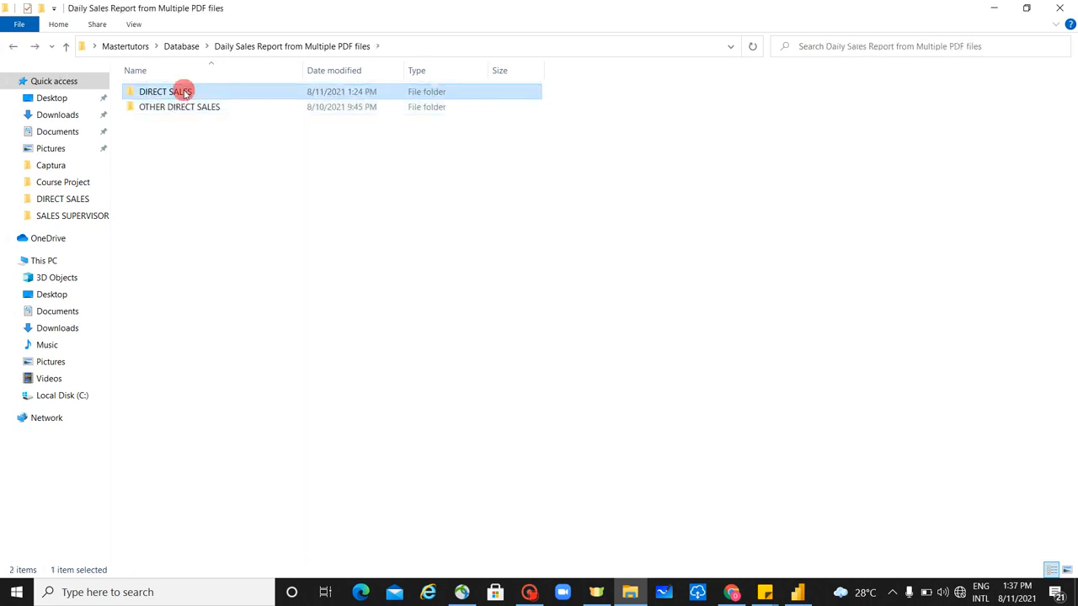
pyautogui.doubleClick(182, 90)
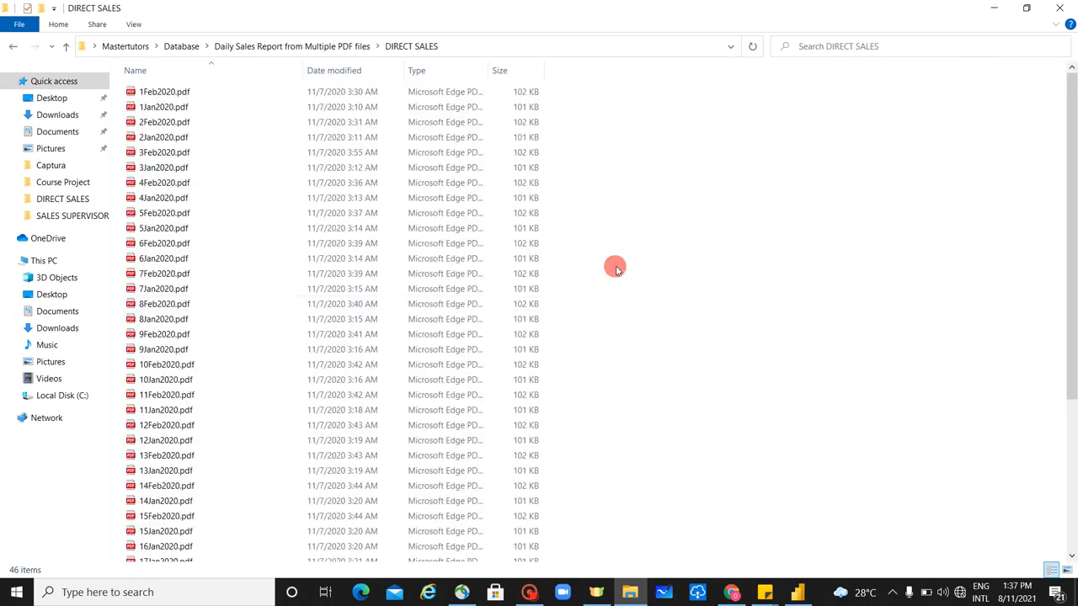
pyautogui.hotkey('ctrl', 'v')
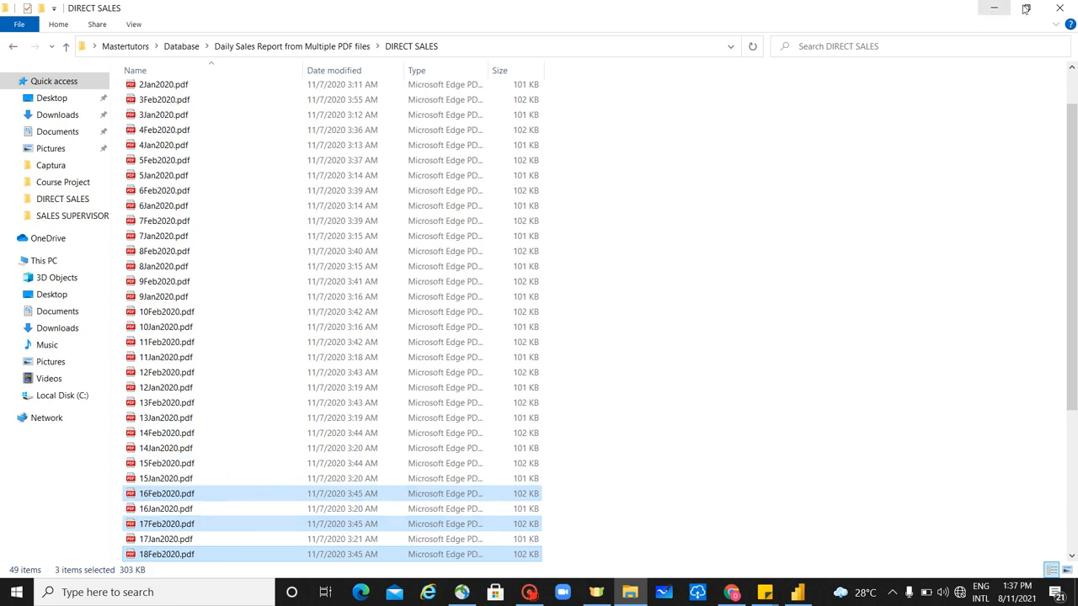
# - Switch back to Power BI Desktop, refresh the report data and check the last dates in the matrix
pyautogui.click(798, 592)
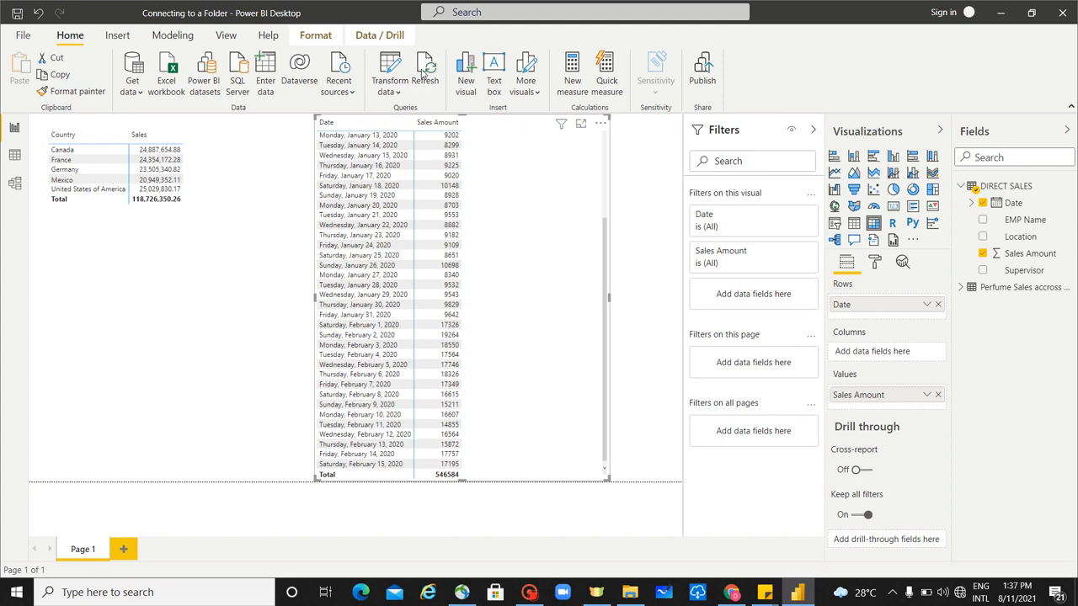
pyautogui.click(428, 65)
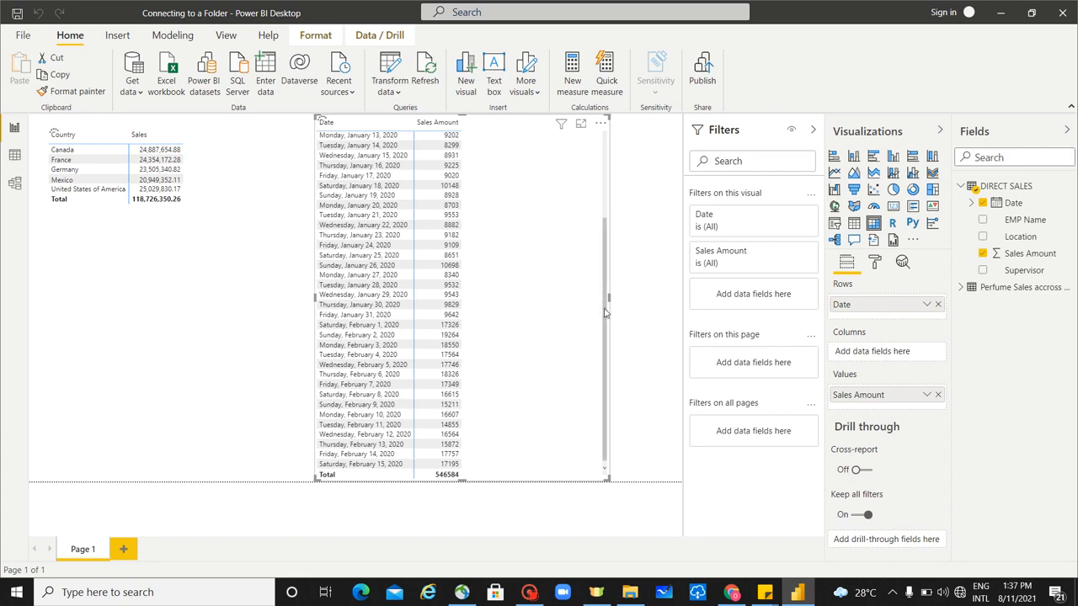
pyautogui.scroll(-1, 605, 307)
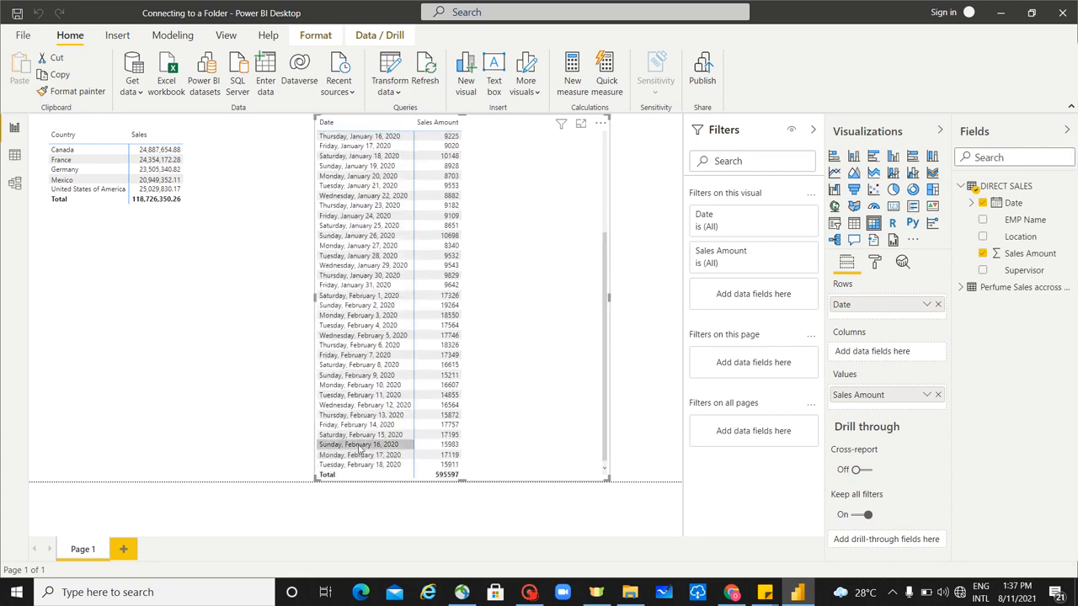
pyautogui.click(96, 409)
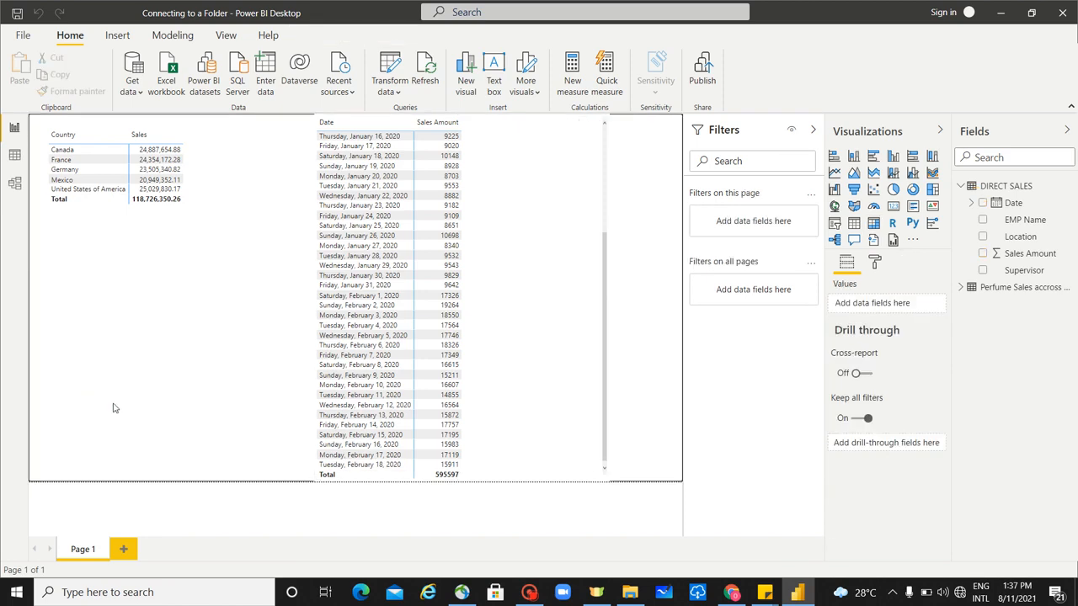